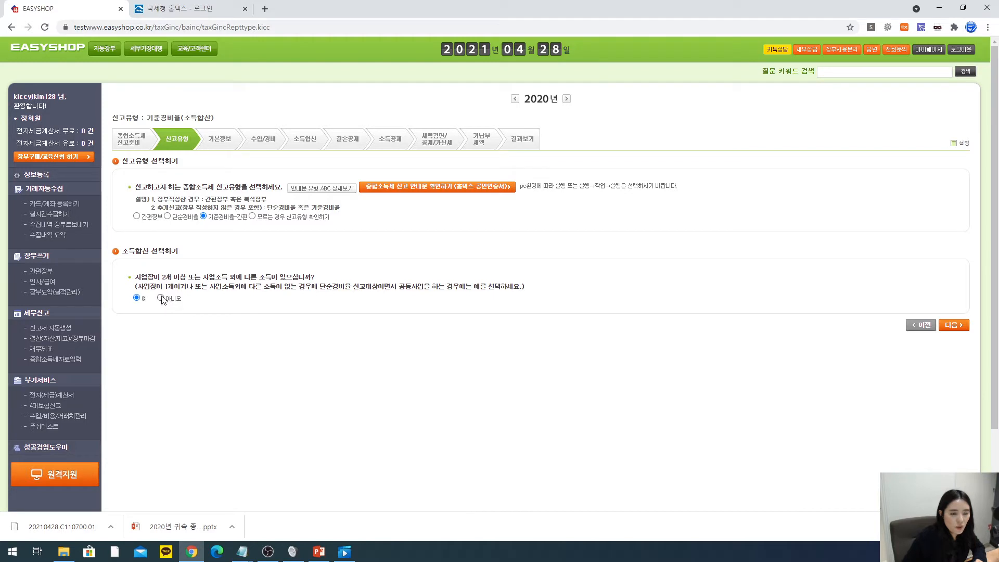
Answer 아니오 to having multiple businesses or other income, and accept switching to the new 기준경비율 report type.
click(160, 298)
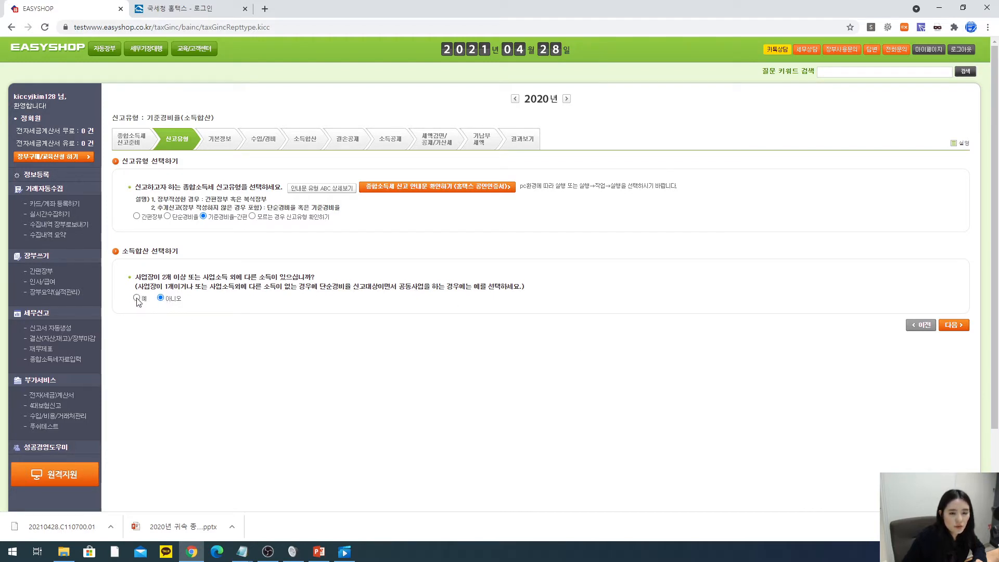
click(951, 325)
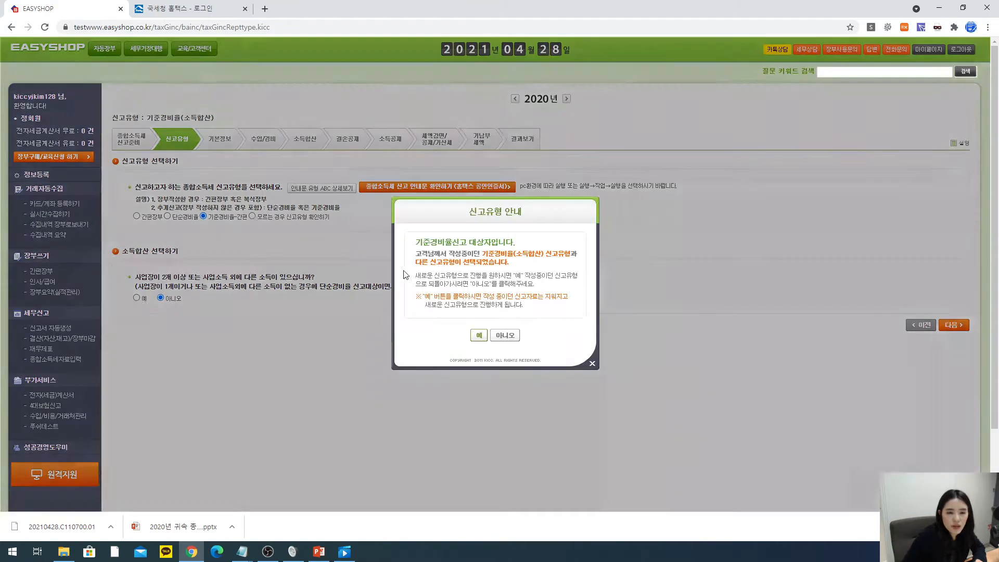
click(484, 337)
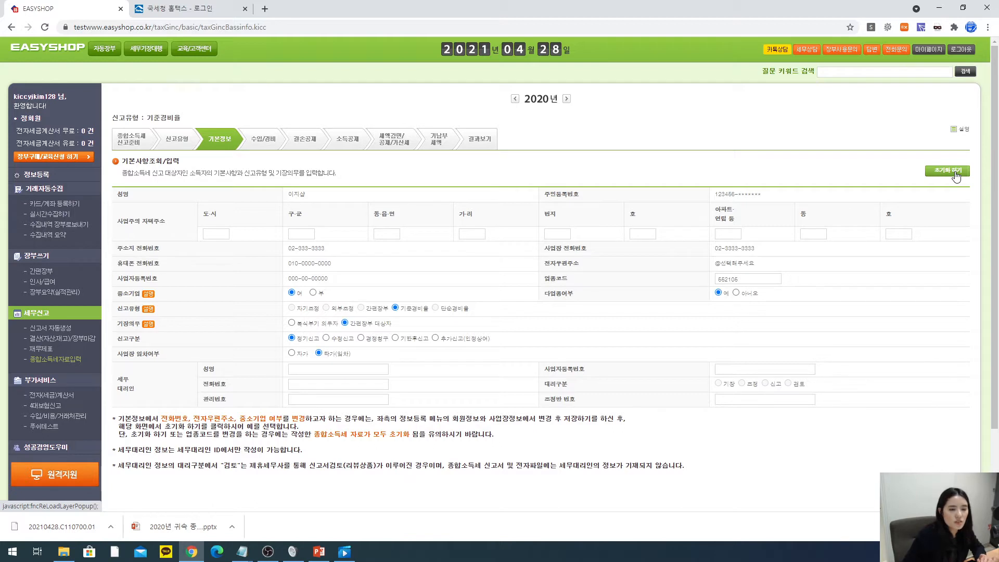
Enter the city and district of the business owner's home address in the basic information and continue to 수입/경비.
click(208, 234)
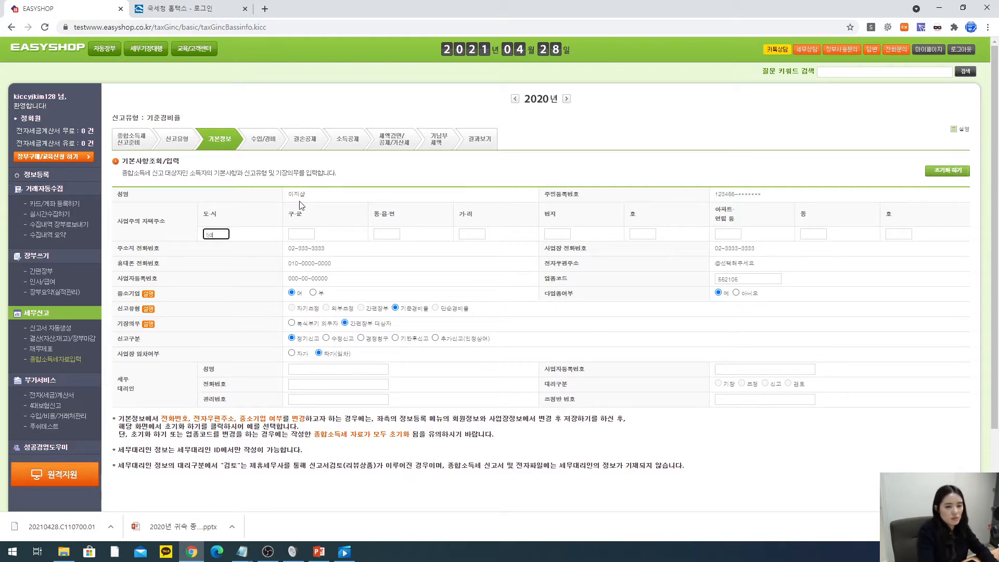
text(서울)
click(295, 234)
text(중구)
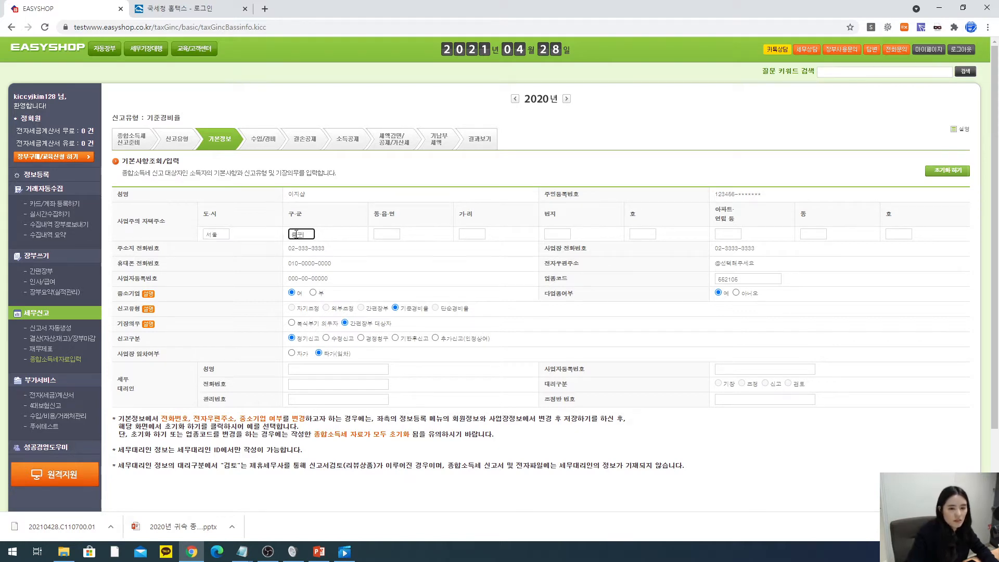
drag(582, 295, 542, 294)
click(617, 301)
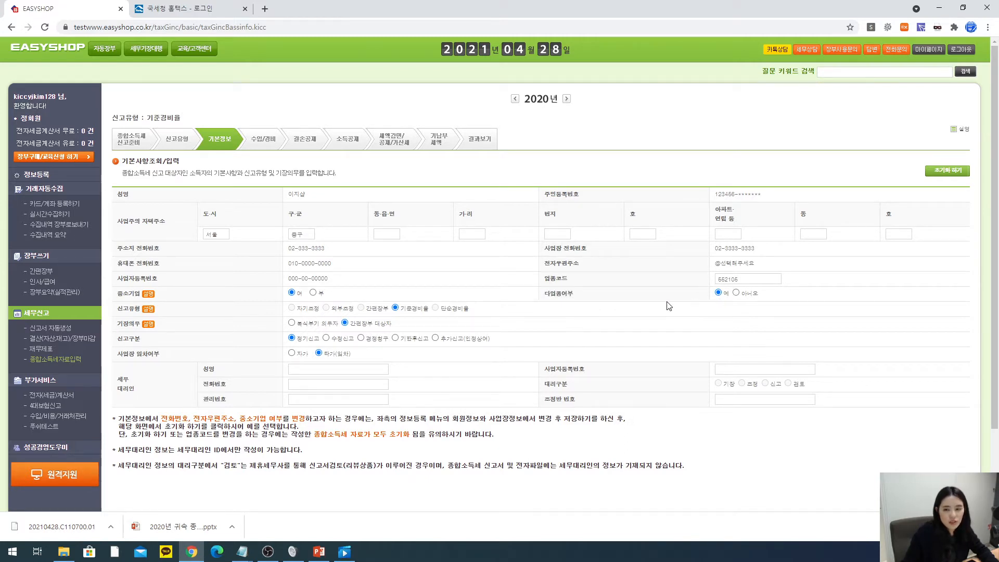
click(953, 488)
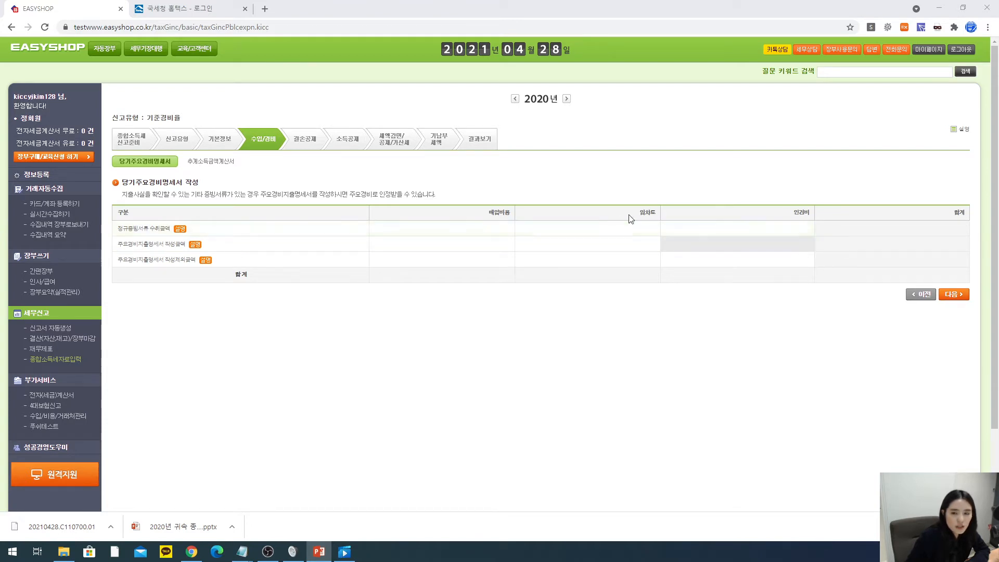
Examine the cost columns of the 당기주요경비명세서 and view the 주요경비지출명세서 form for purchase costs.
drag(632, 214, 660, 213)
drag(468, 212, 515, 214)
click(536, 200)
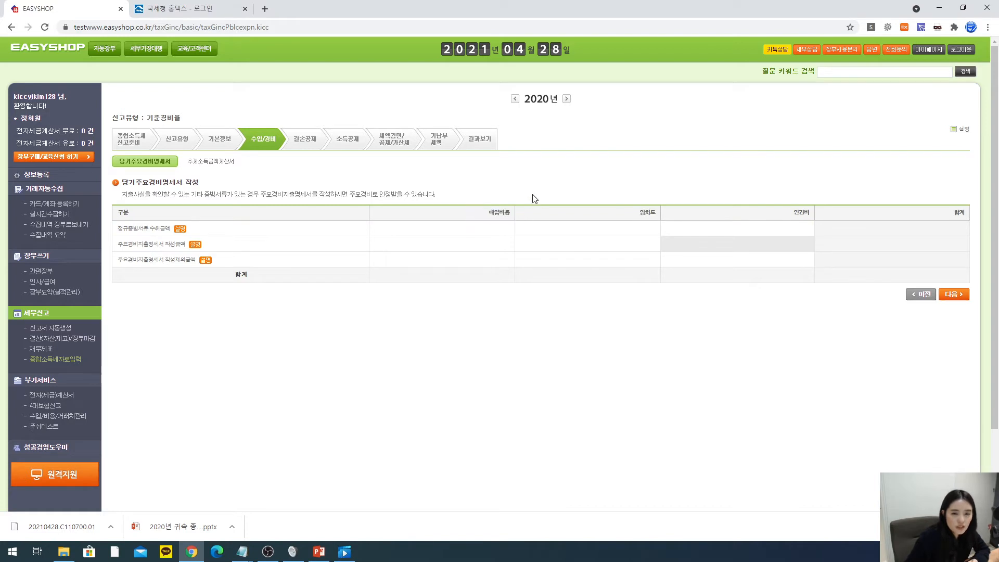
double_click(648, 213)
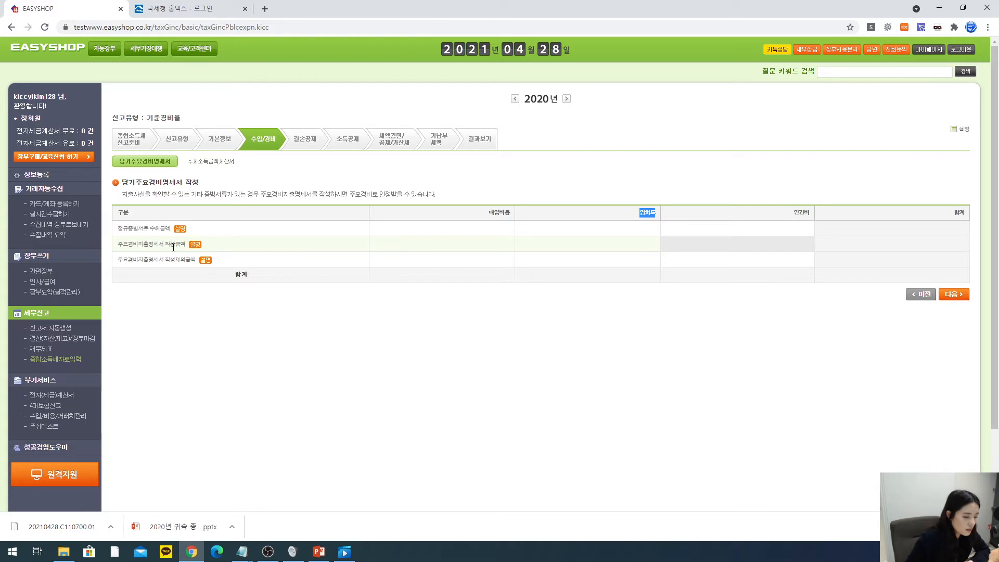
click(460, 246)
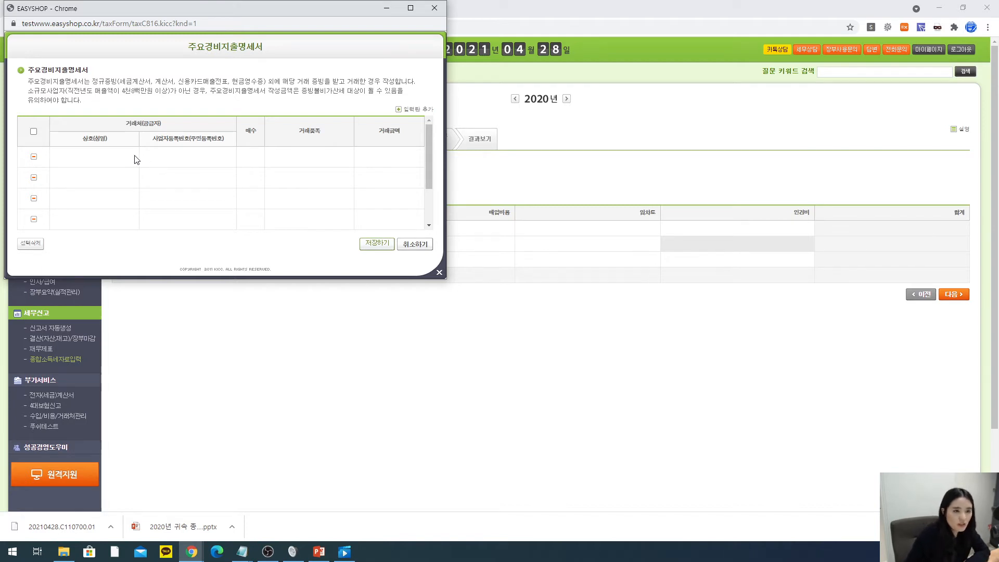
click(436, 12)
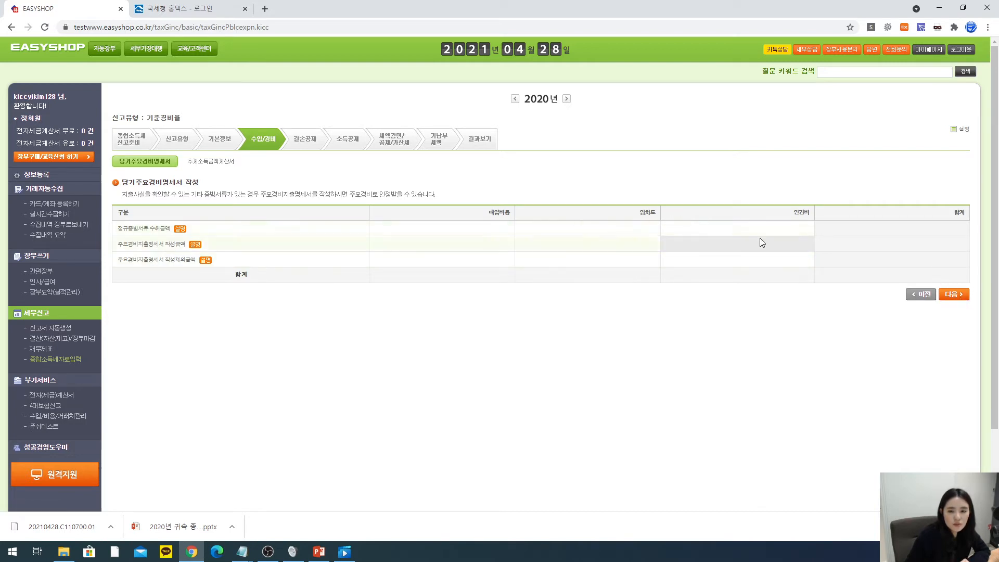
Proceed to the 추계소득금액계산서 and add a second revenue row with industry code 552106.
click(952, 295)
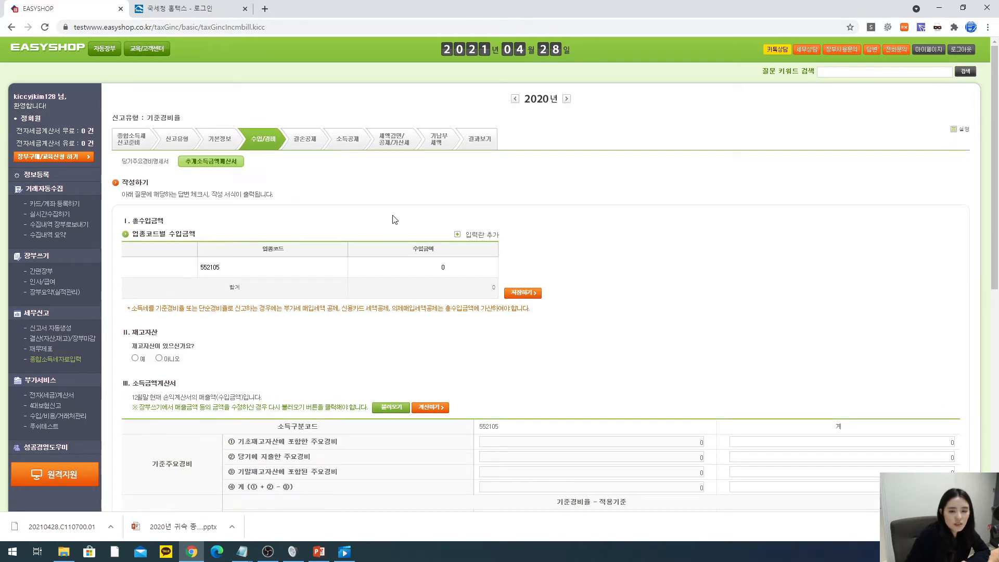
click(473, 237)
click(258, 287)
text(55)
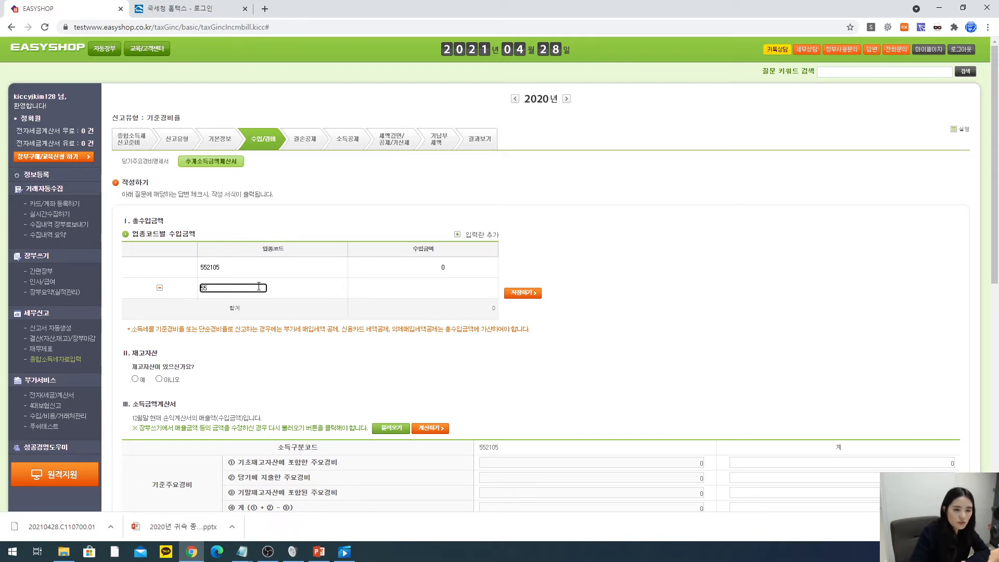
text(2106)
Set the revenue to 8,000,000 for code 552105 and 9,000,000 for code 552106, and save the revenue table.
click(407, 268)
text(8000000)
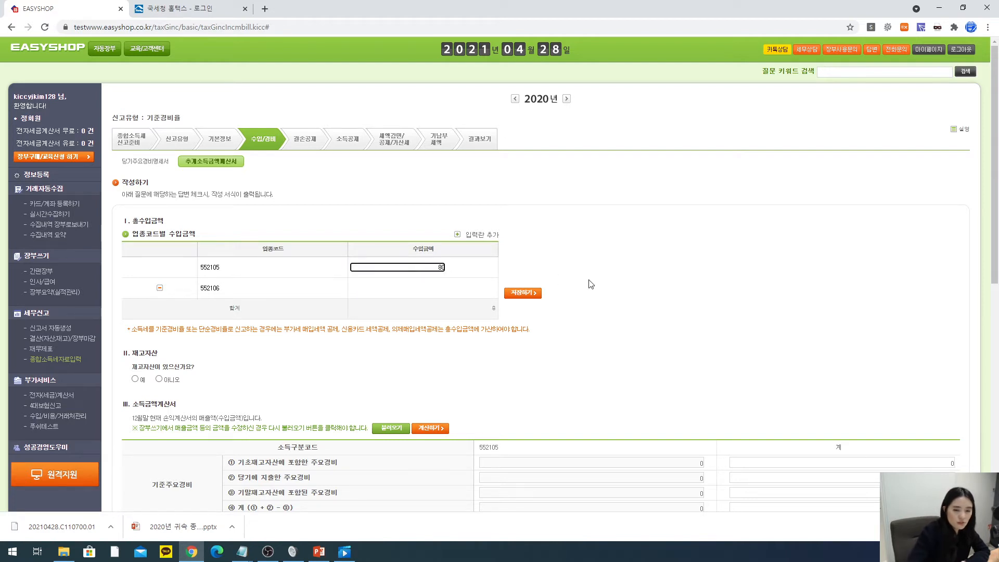
click(424, 288)
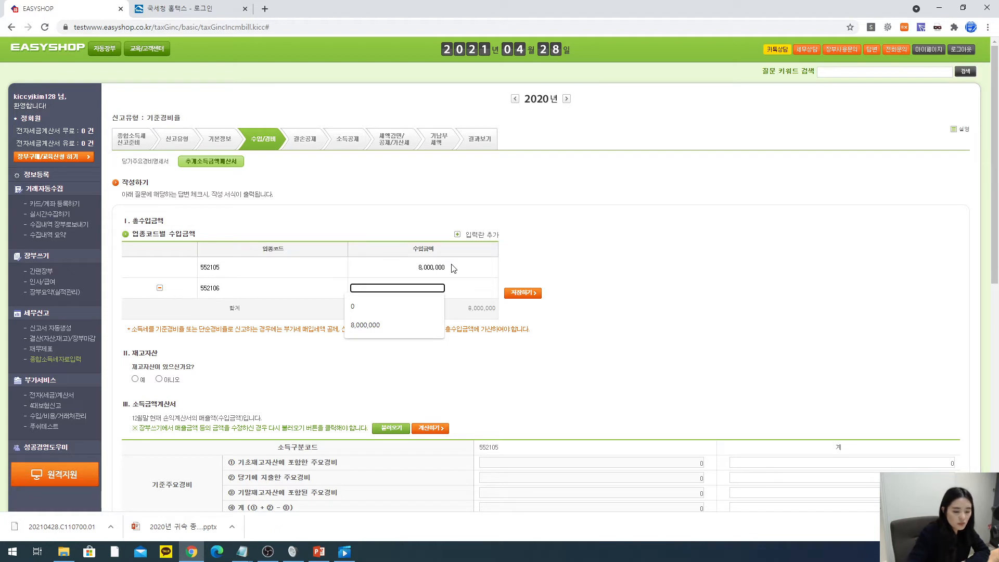
text(9000000)
key(BackSpace)
scroll(598, 265, down, 1)
scroll(597, 265, down, 2)
scroll(597, 265, up, 2)
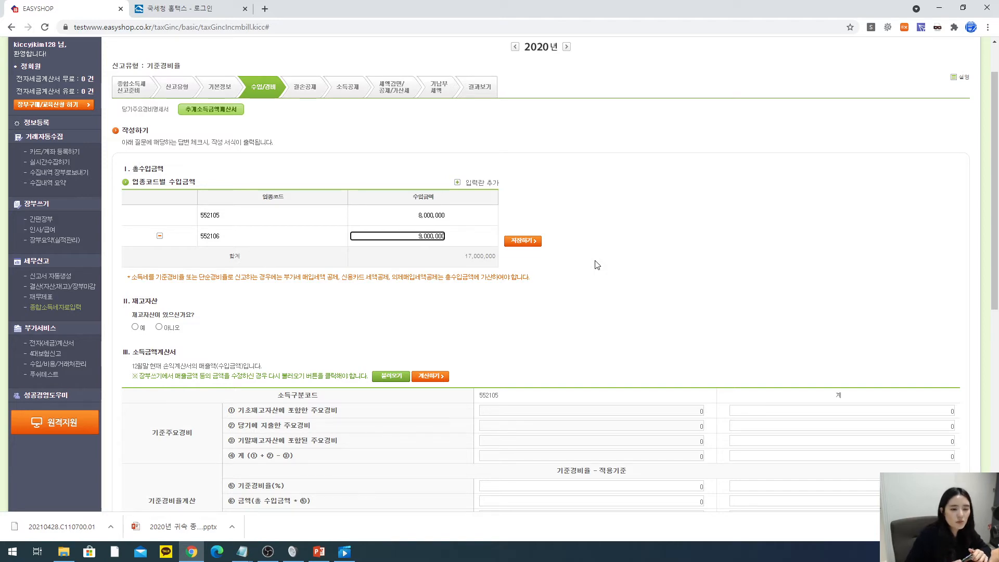
click(539, 242)
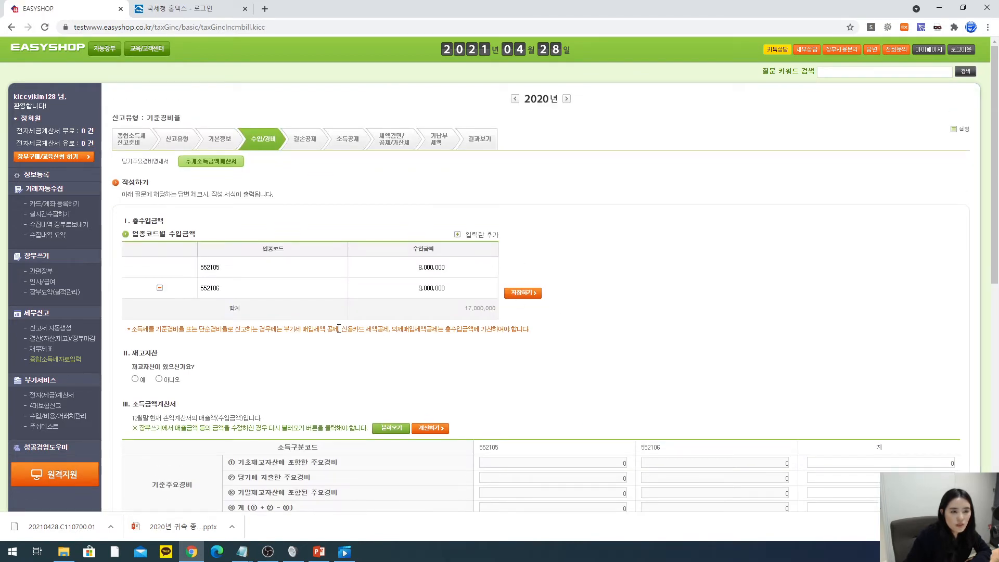
Declare that there are no inventory assets (아니오) and calculate the 소득금액계산서.
scroll(254, 329, down, 2)
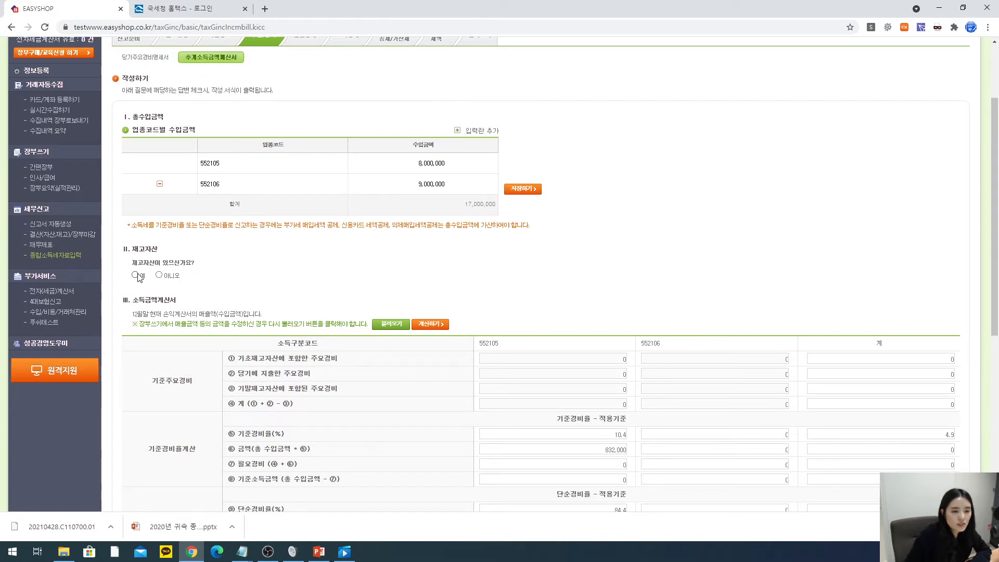
click(159, 275)
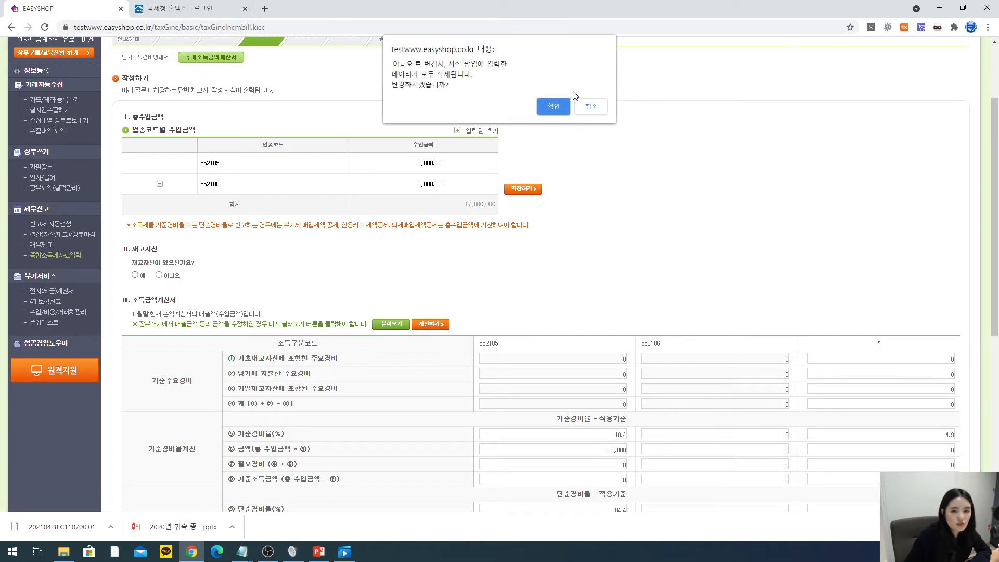
click(553, 106)
scroll(526, 276, down, 2)
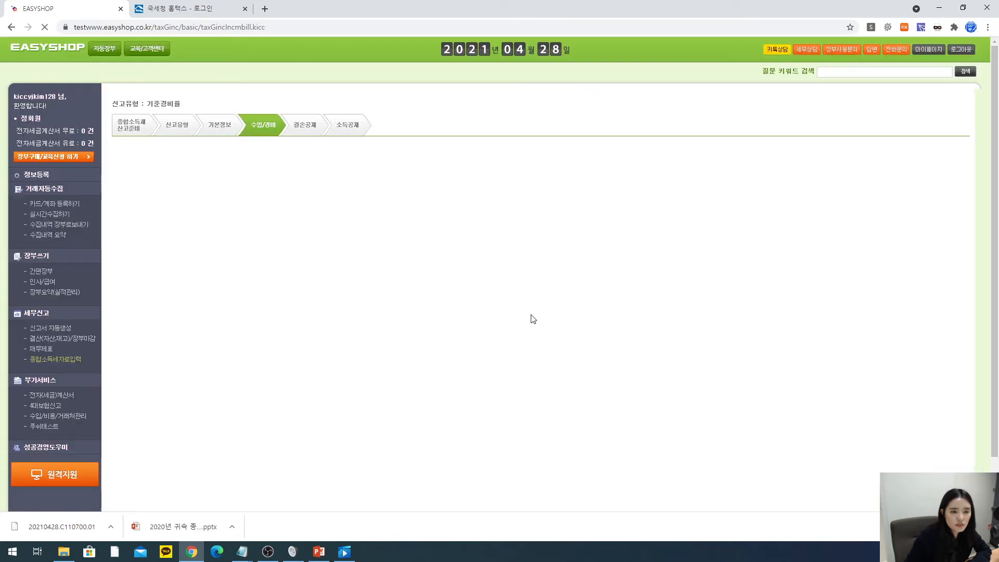
scroll(431, 281, down, 3)
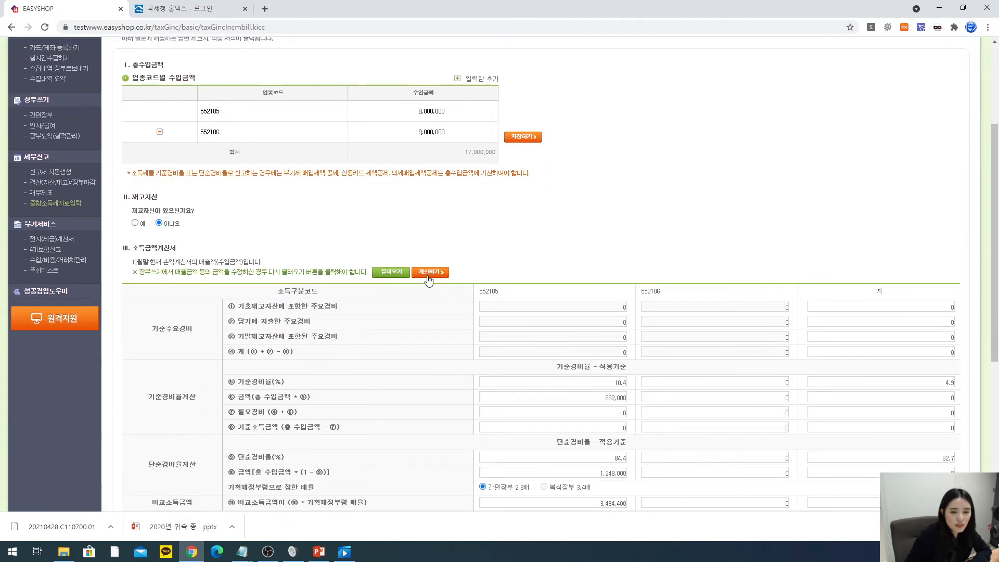
click(427, 273)
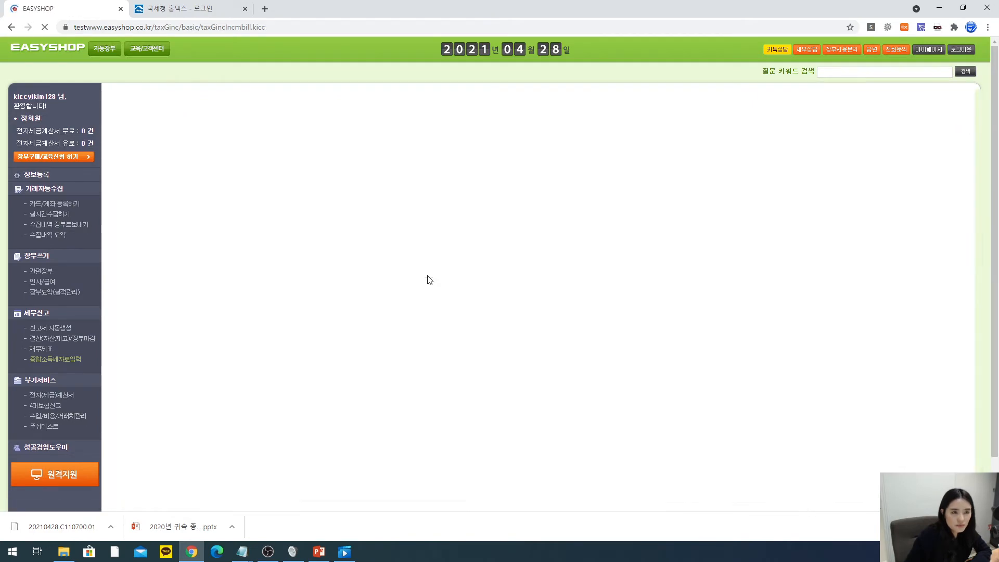
Try to declare a joint business and save a 공동사업자별 분배명세서 splitting income 50% each between two joint owners.
scroll(731, 347, down, 8)
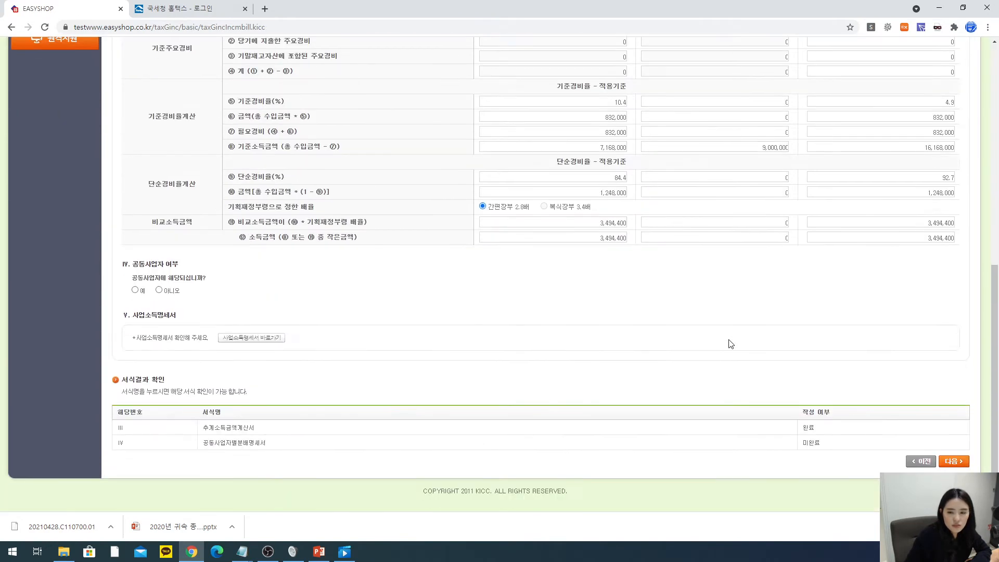
click(134, 291)
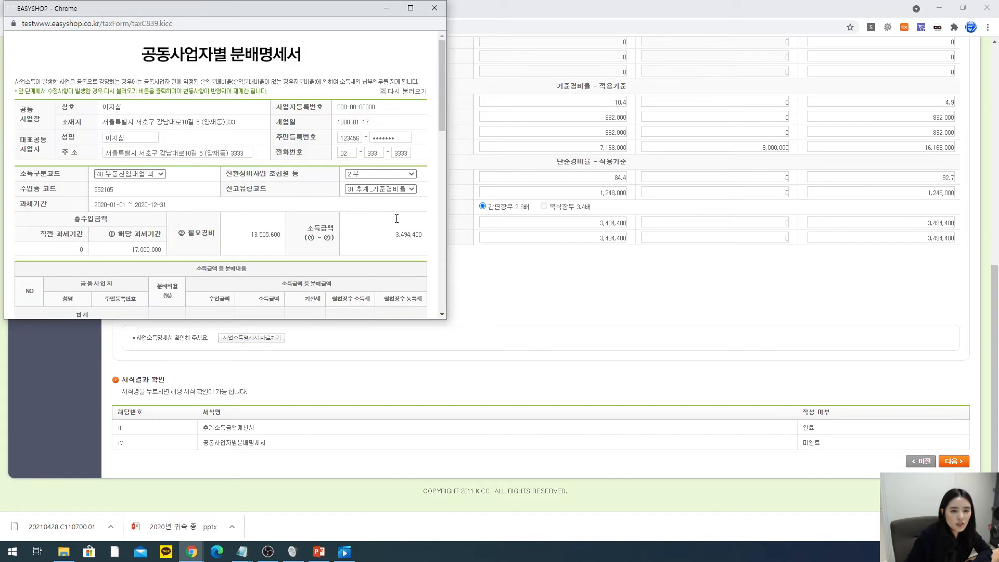
scroll(366, 212, down, 5)
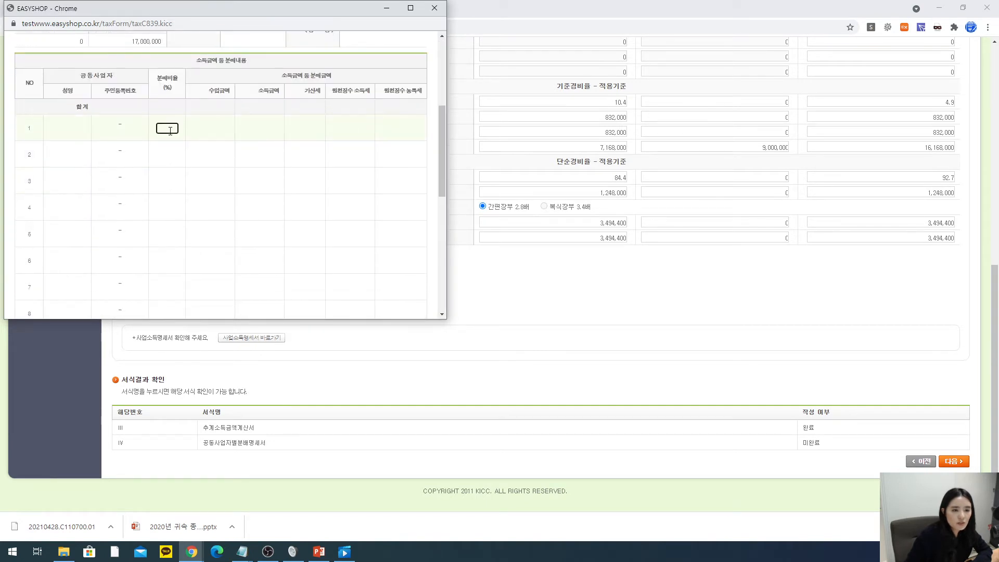
text(50)
click(169, 153)
text(50)
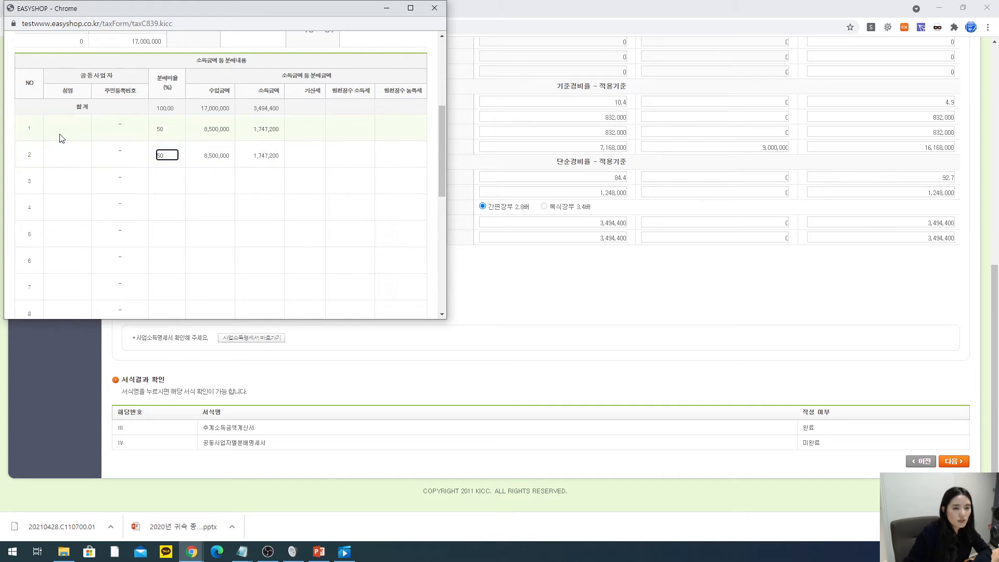
click(168, 118)
scroll(326, 203, down, 6)
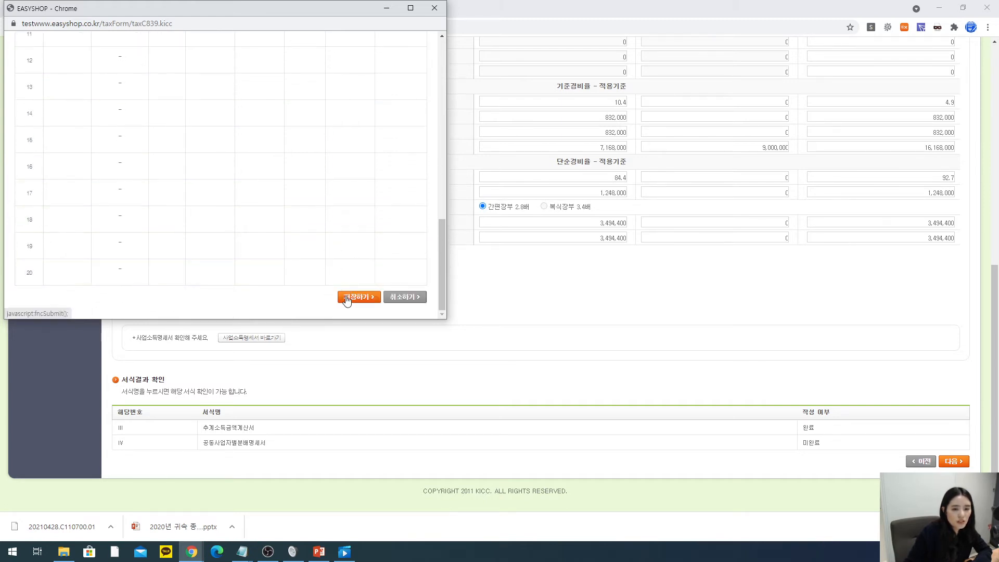
click(347, 299)
click(317, 84)
click(431, 9)
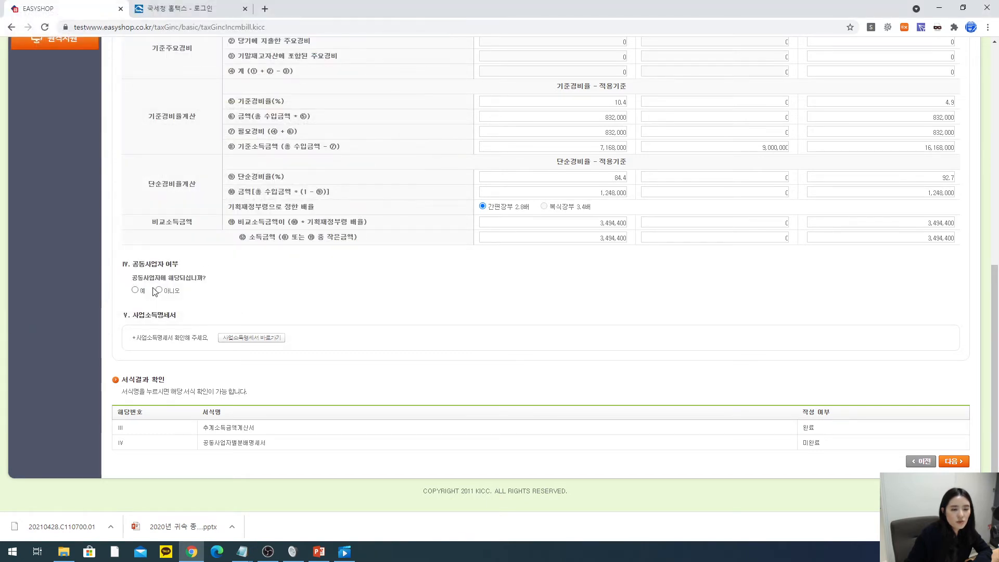
Answer 아니오 to being a joint business owner and confirm the 사업소득명세서.
click(159, 291)
click(554, 109)
click(268, 338)
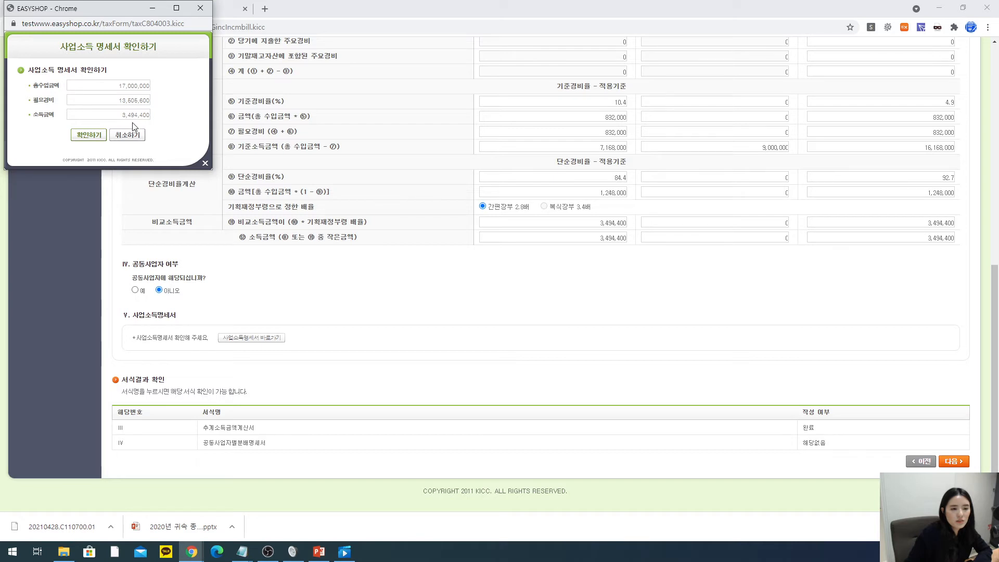
click(97, 136)
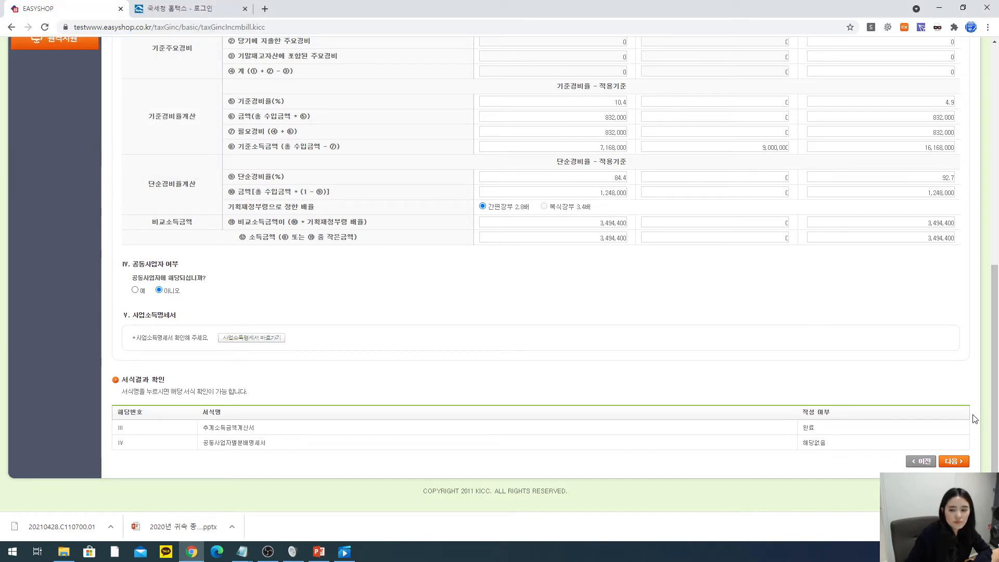
Continue to the 결손공제 stage and open the 이월결손금 명세서 for the business income.
click(951, 461)
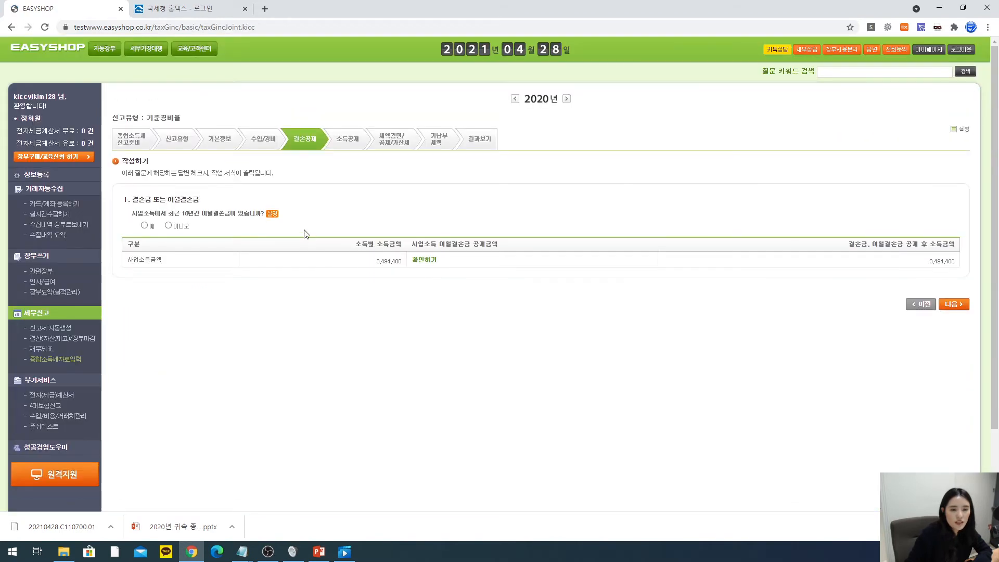
drag(132, 213, 243, 212)
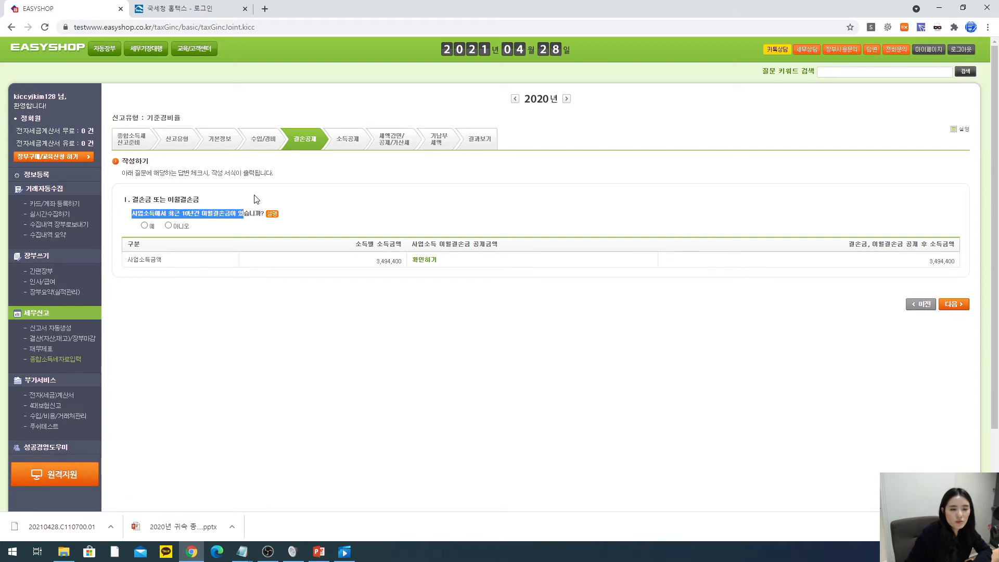
click(256, 199)
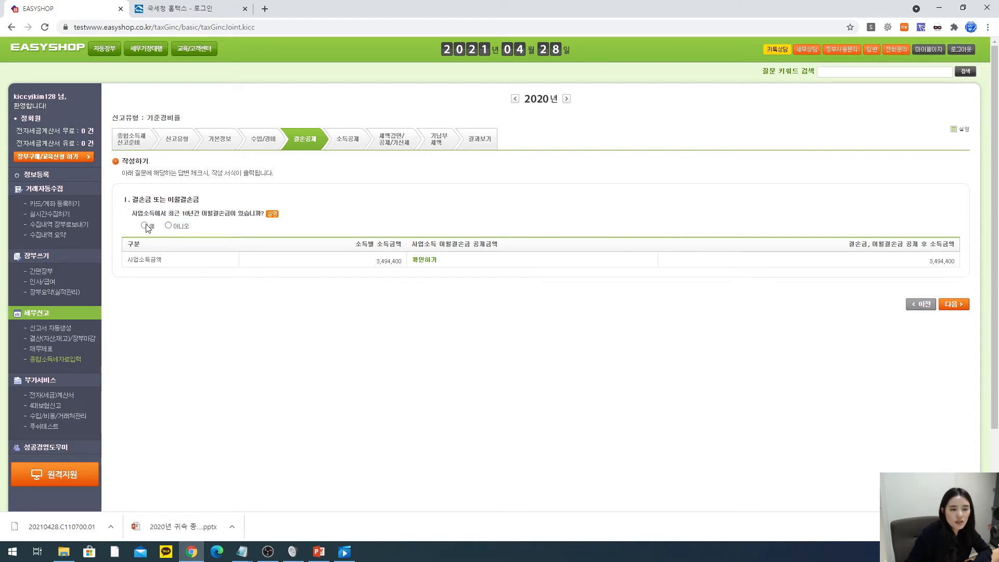
click(424, 260)
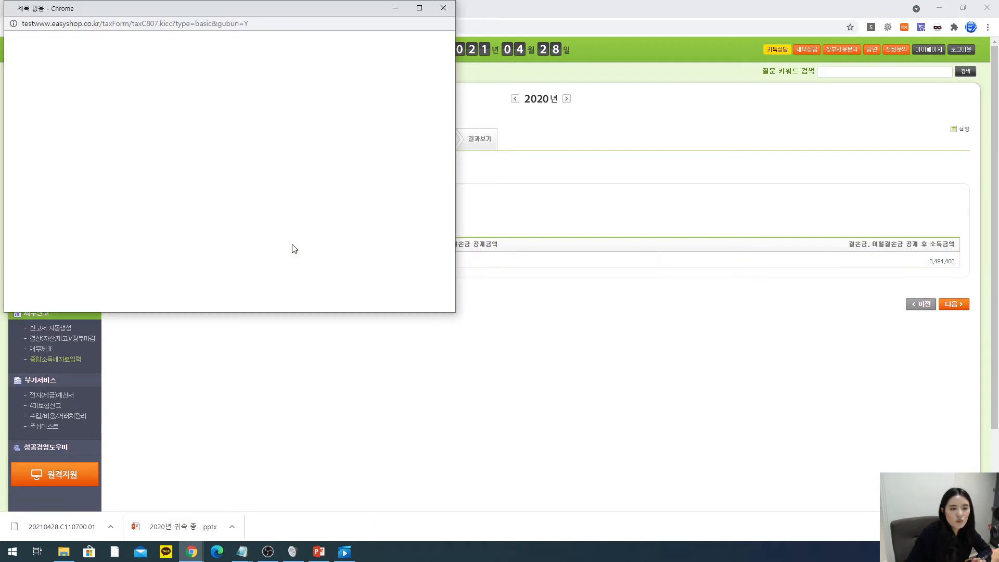
Enter a 2019 carried-over loss with 발생금액 5,000,000 and 전기까지 공제액 4,000,000.
click(71, 158)
click(65, 180)
click(111, 158)
text(500000)
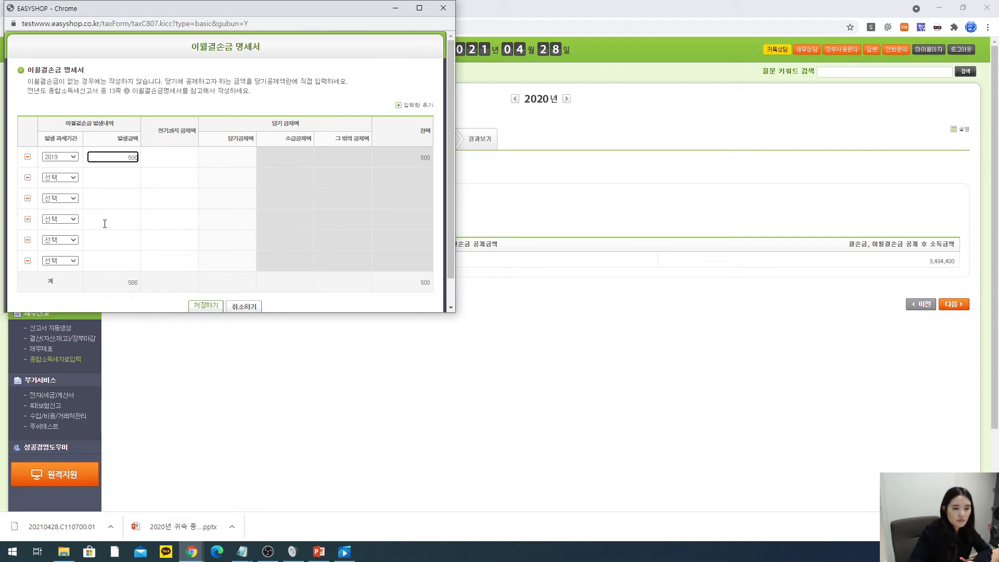
click(180, 157)
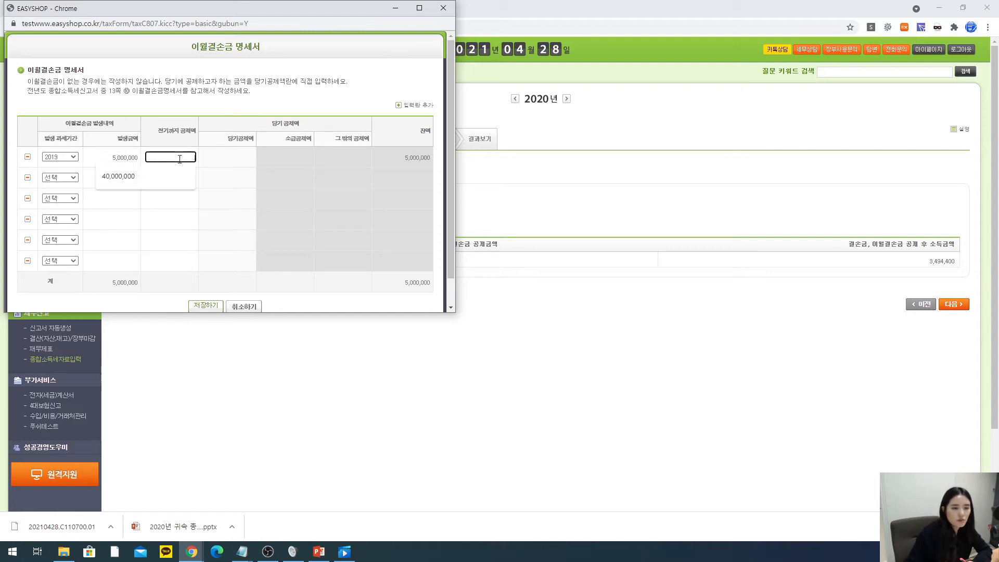
text(400)
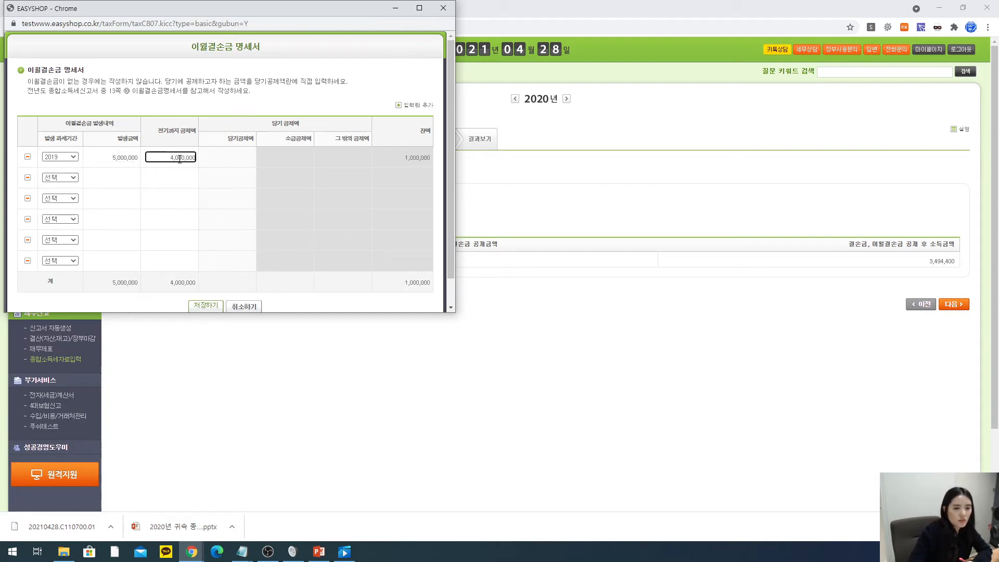
Examine the 당기공제액 column and the instruction on consulting the previous year's 이월결손금명세서.
click(218, 164)
click(172, 178)
click(128, 178)
click(240, 156)
drag(243, 183, 242, 205)
click(243, 233)
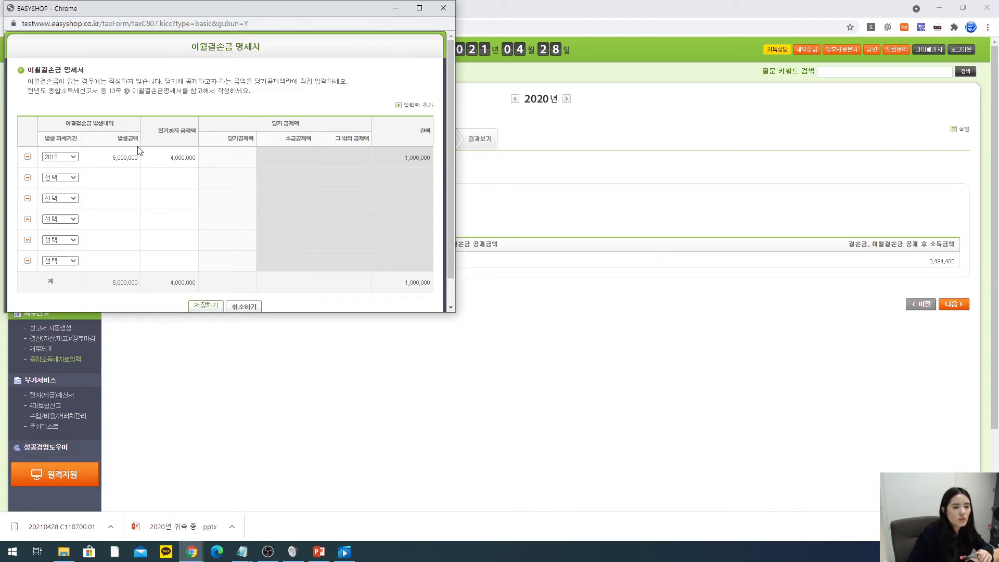
drag(55, 91, 241, 96)
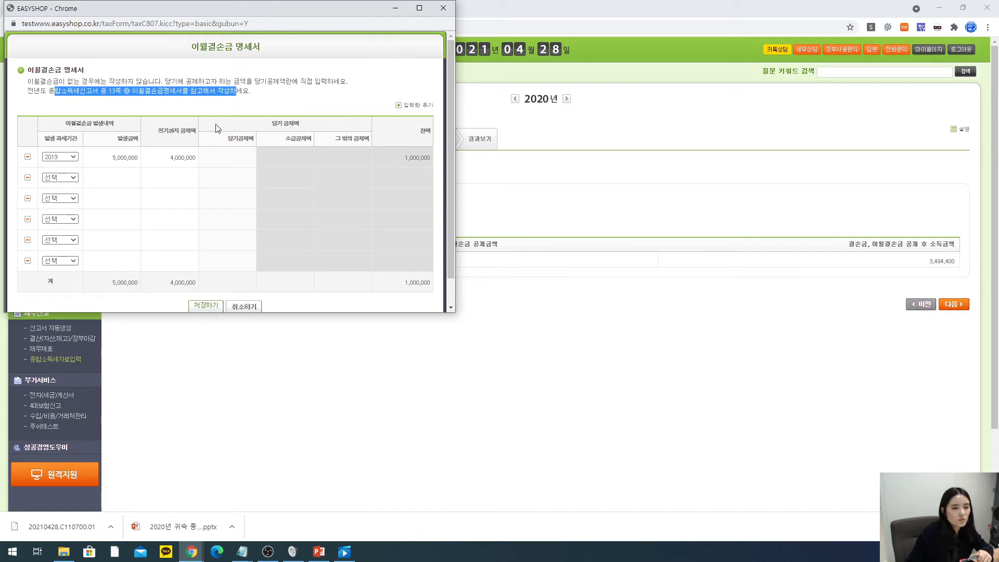
click(214, 159)
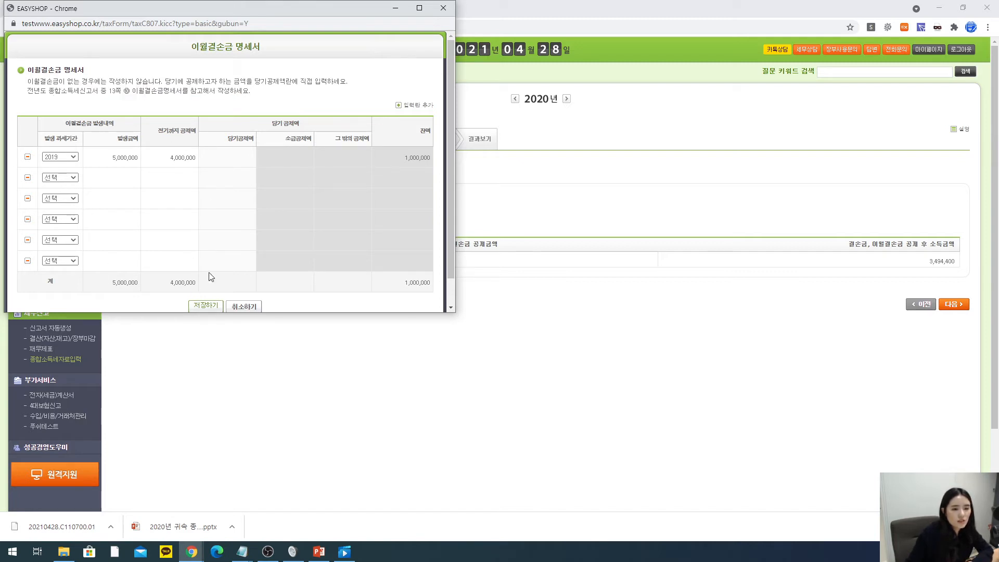
Save and confirm the 이월결손금 명세서 without entering a 당기공제액.
click(210, 308)
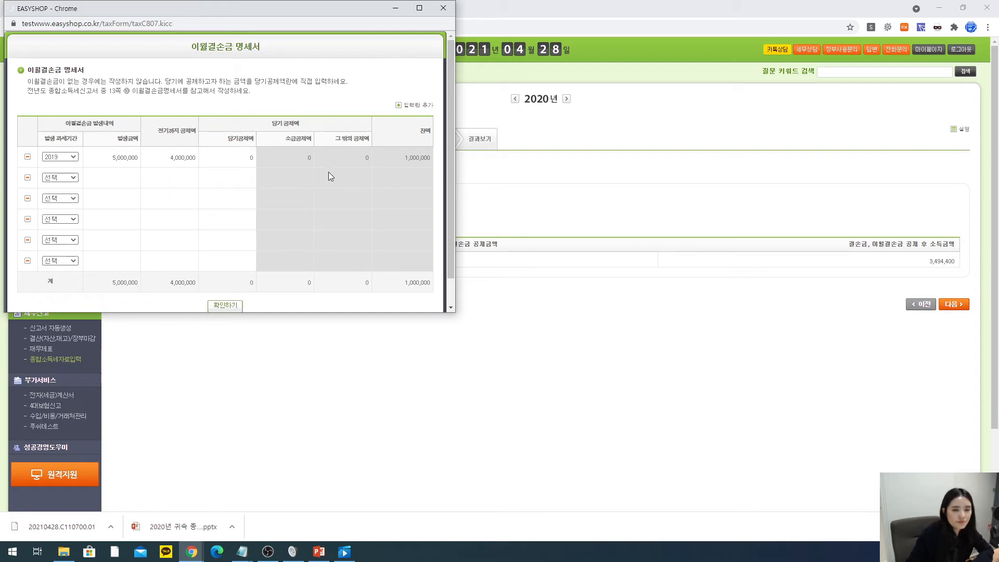
click(238, 306)
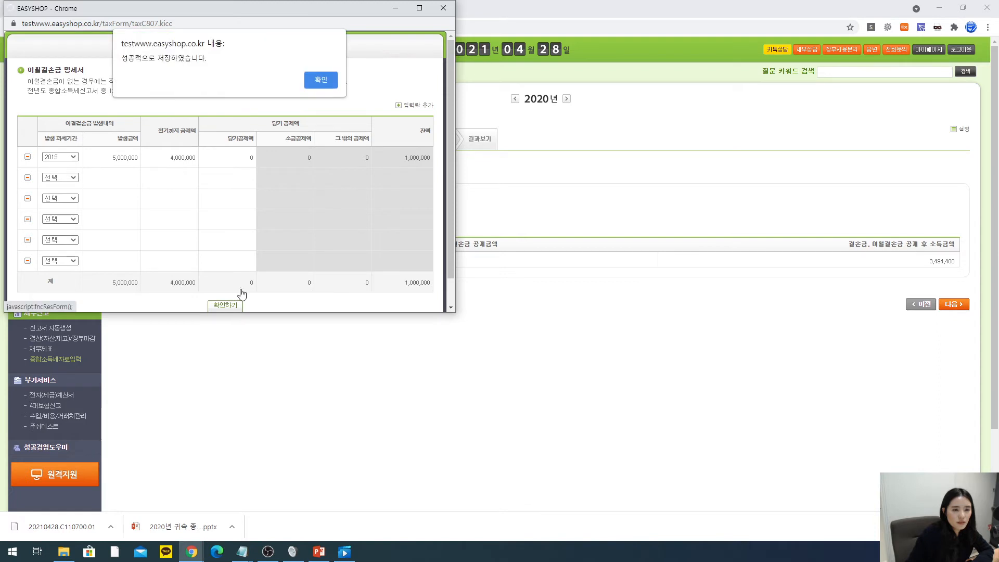
click(325, 87)
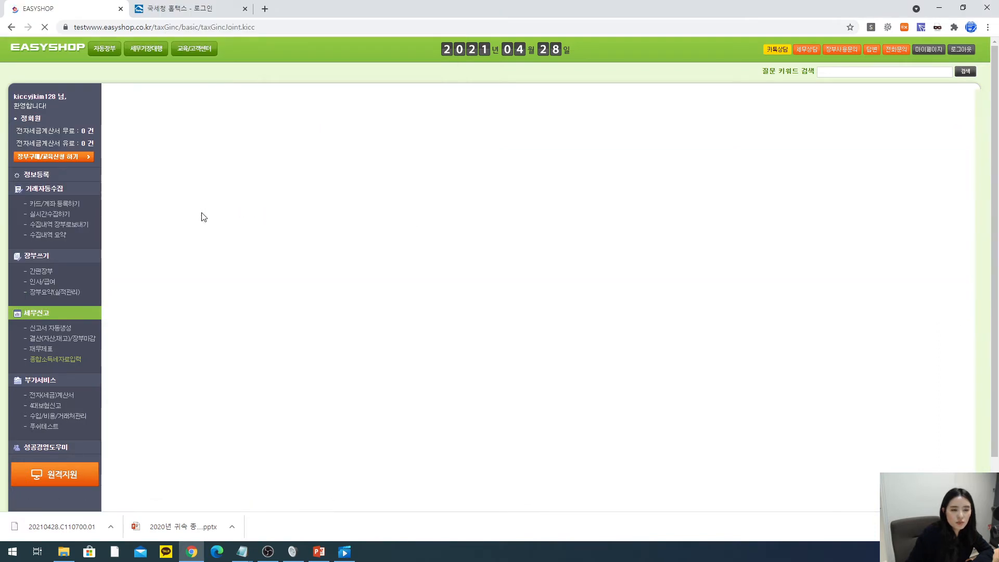
Continue to 소득공제, consult the 공제대상 안내, and mark the 본인 row as 세대주.
click(964, 306)
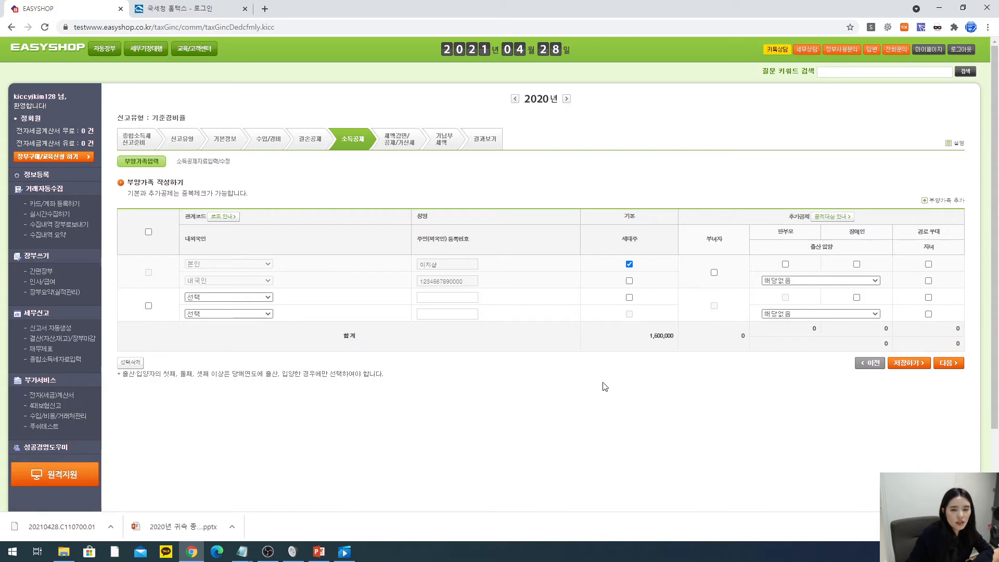
click(834, 217)
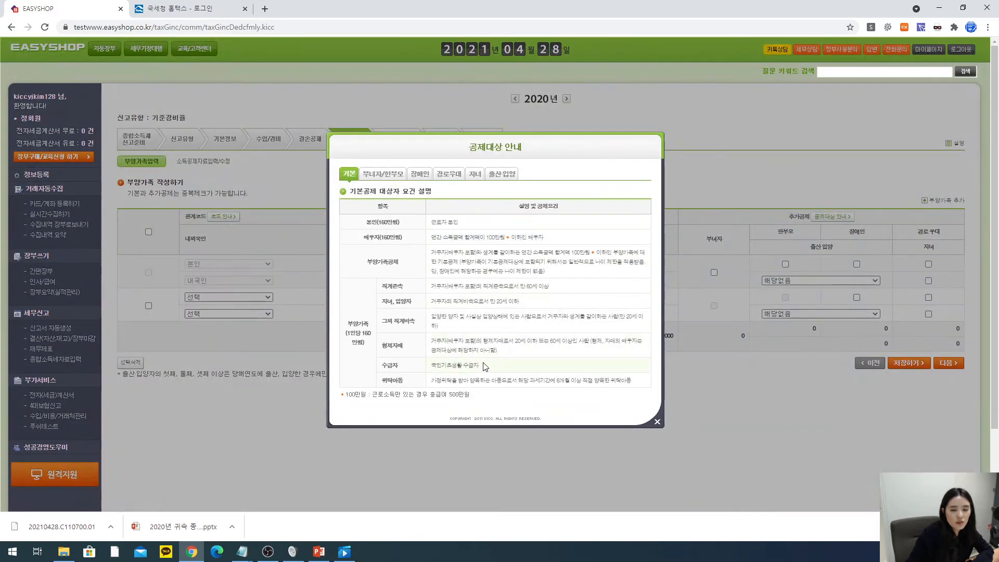
click(658, 422)
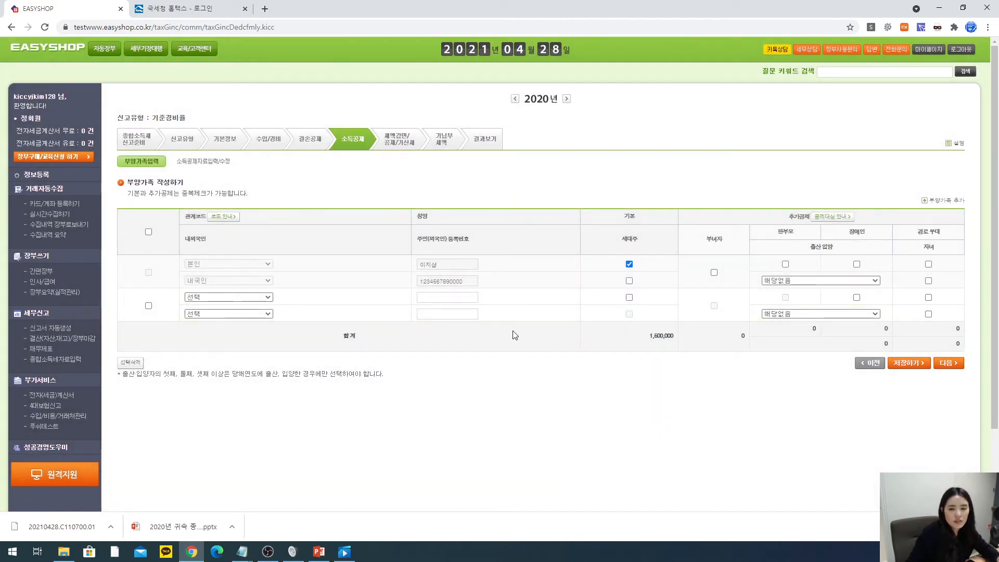
drag(642, 215, 621, 241)
click(629, 281)
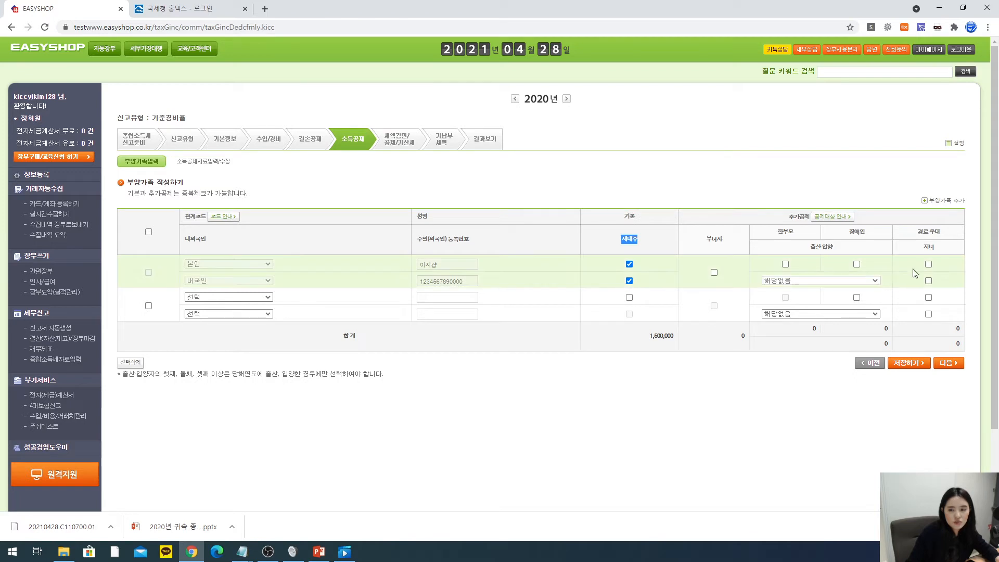
Try the 경로우대 and 자녀 additional deductions on the 본인 row, then clear both.
drag(943, 234, 924, 253)
click(930, 265)
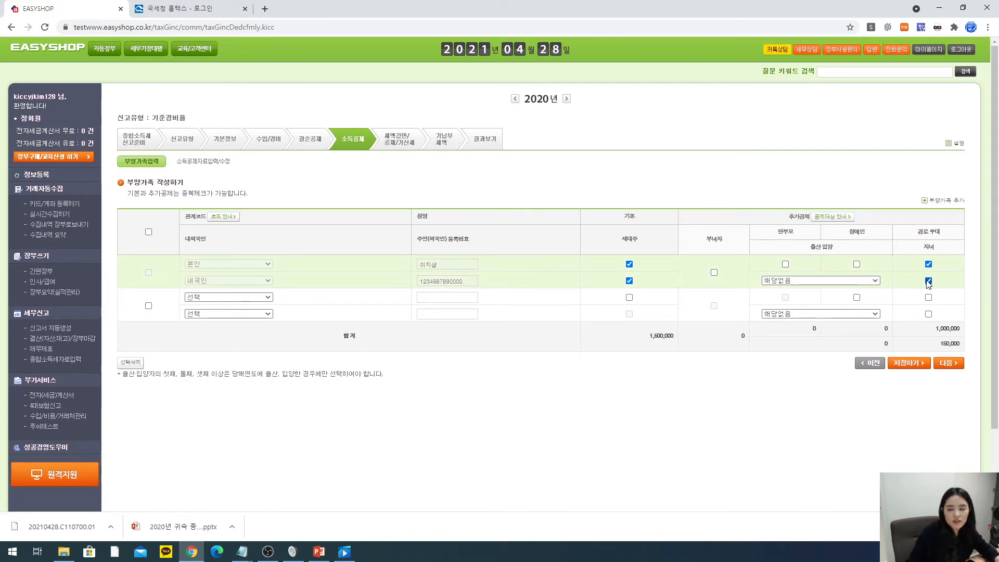
click(929, 282)
click(929, 265)
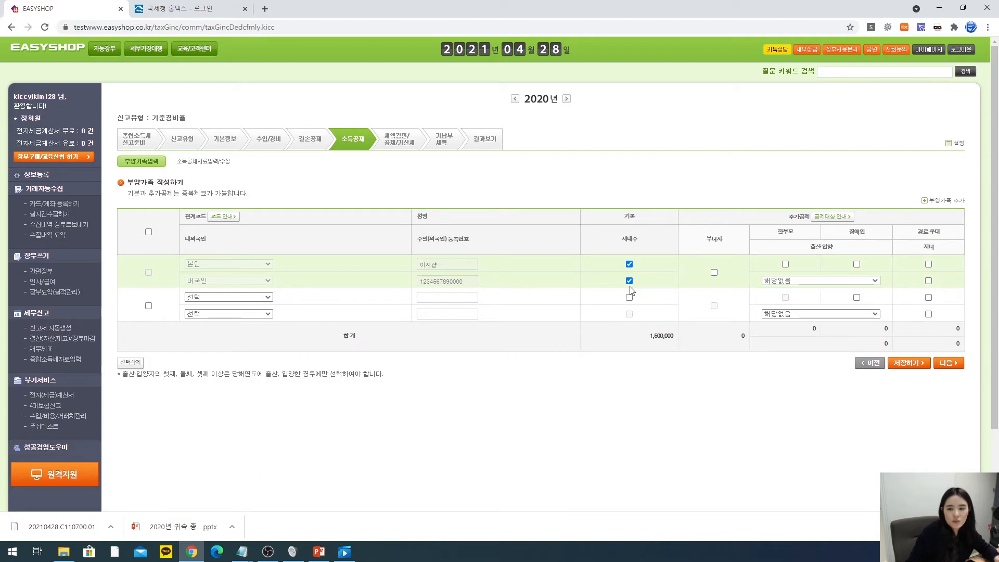
Save the 부양가족 entries and proceed to 소득공제자료입력/수정.
click(947, 365)
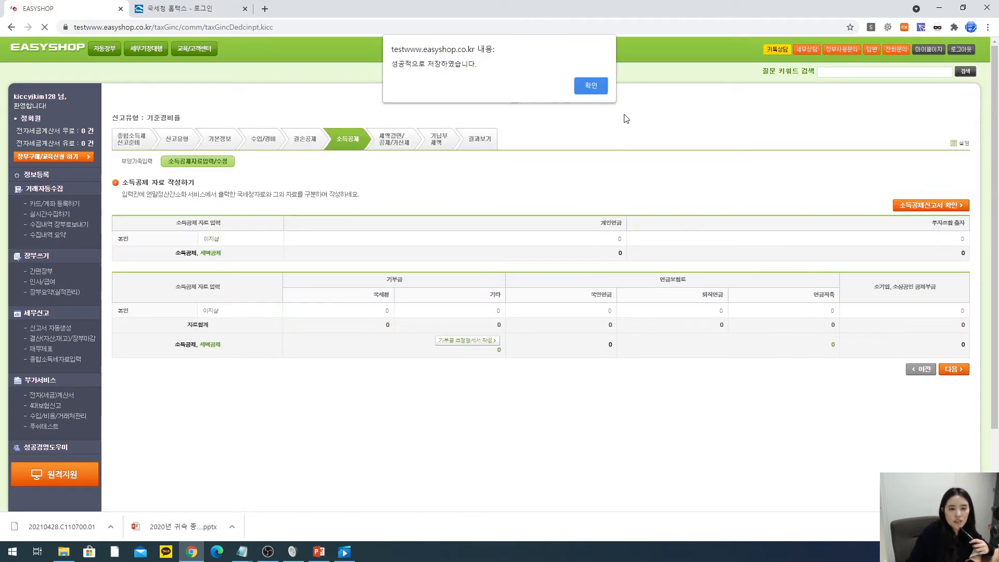
click(589, 87)
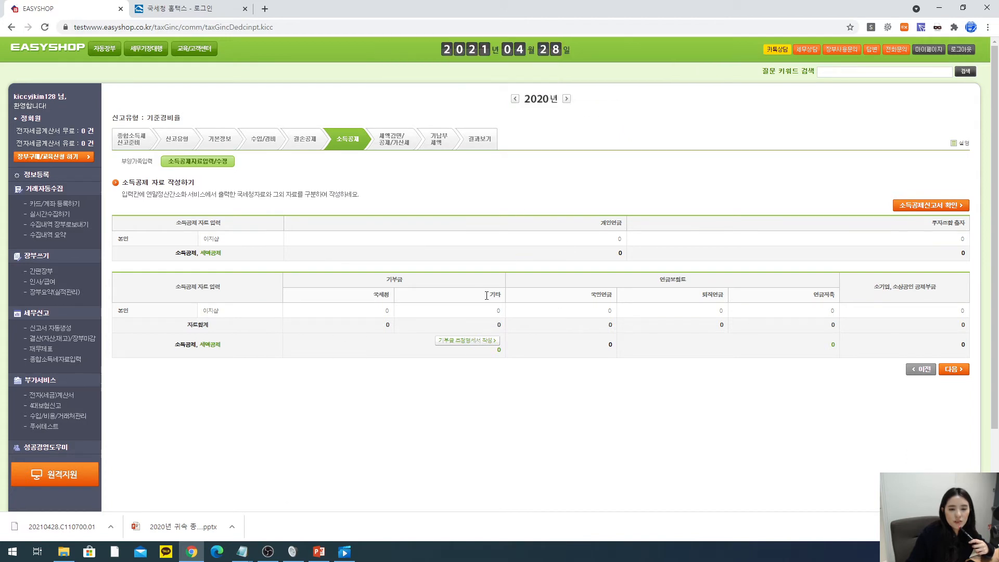
Examine the 기부금, 연금보험료 and 소기업, 소상공인 공제부금 columns of the deduction data table.
double_click(394, 279)
click(384, 295)
drag(691, 277, 663, 280)
click(642, 287)
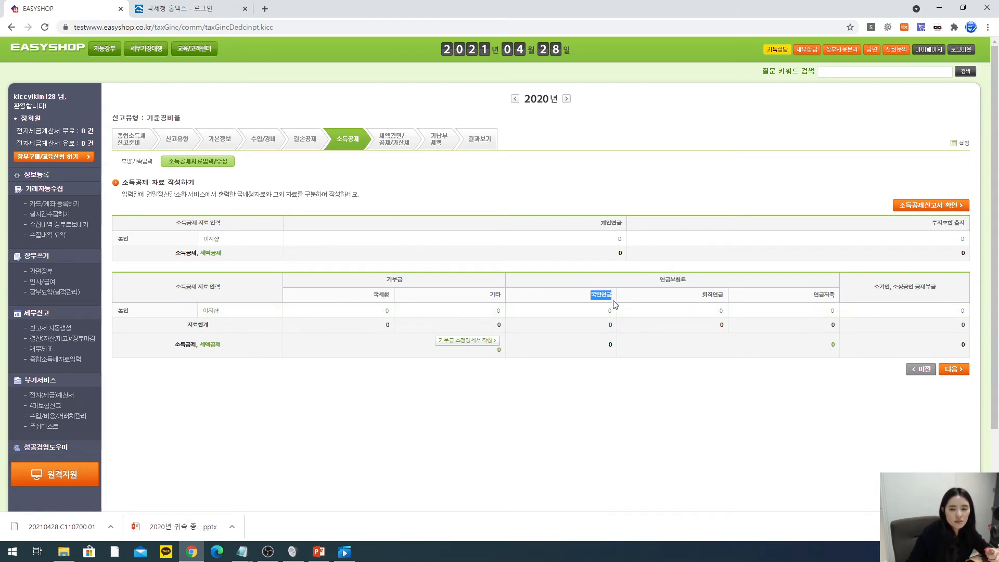
drag(812, 296, 834, 329)
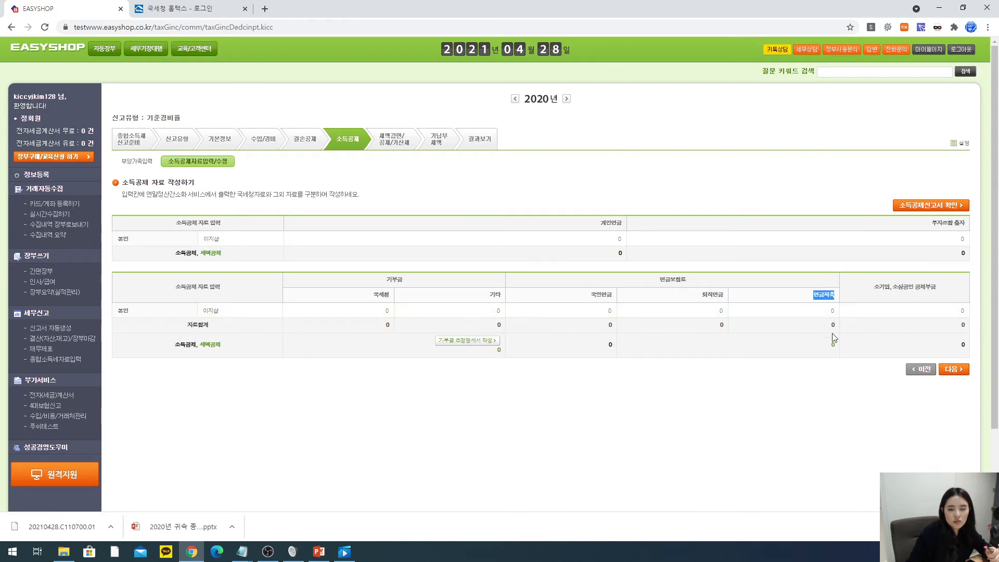
drag(874, 287, 937, 288)
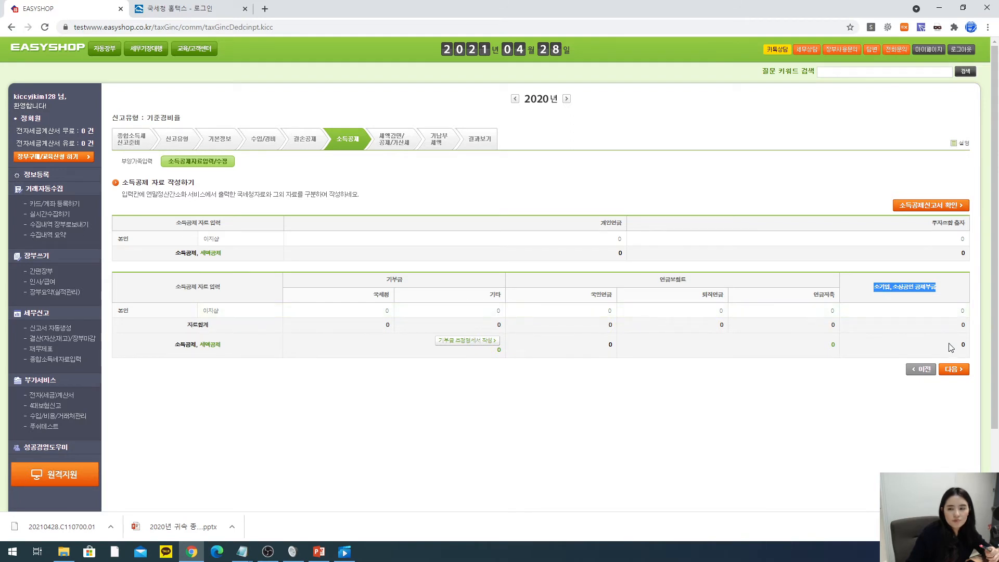
Continue to the 세액감면/공제/가산세 stage and refresh the 산출세액.
click(952, 370)
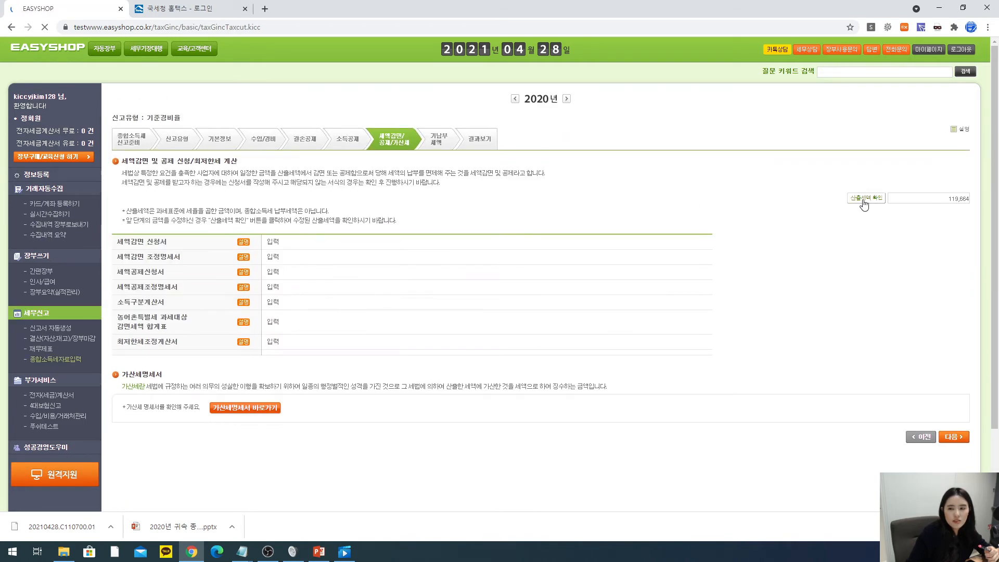
click(865, 203)
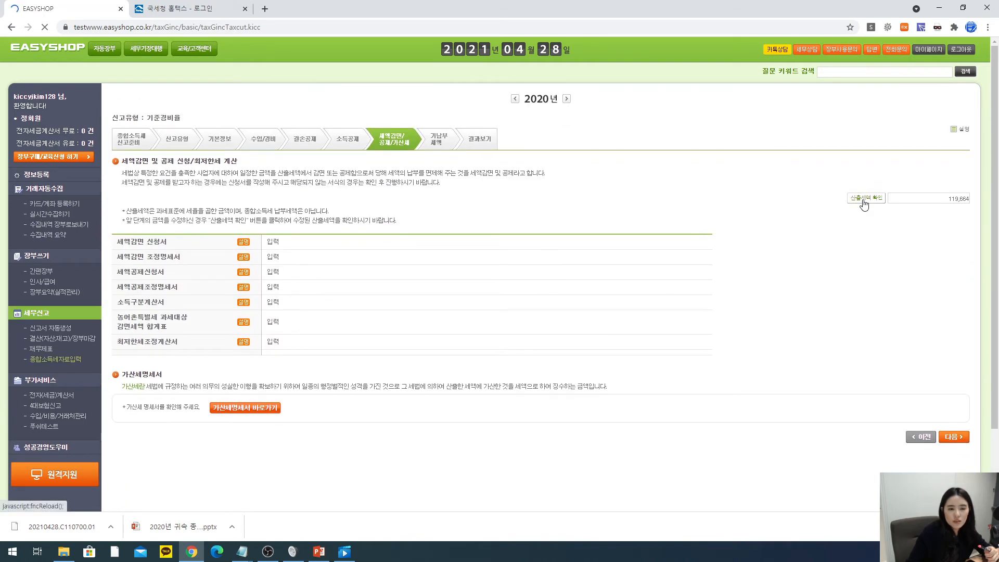
Save the 세액감면 신청서 and the 세액감면 조정명세서 with no entries.
click(274, 242)
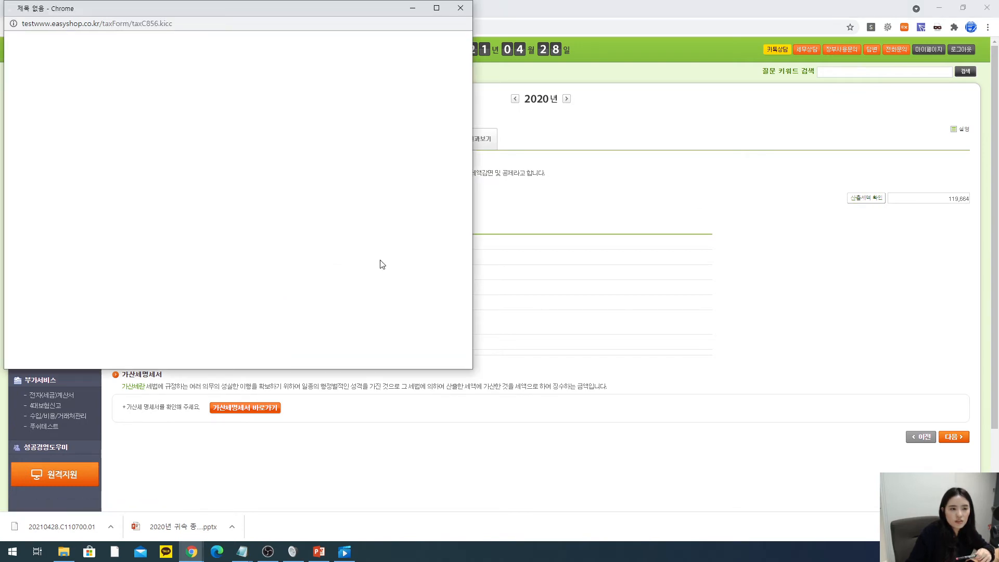
scroll(439, 233, down, 2)
scroll(438, 233, down, 2)
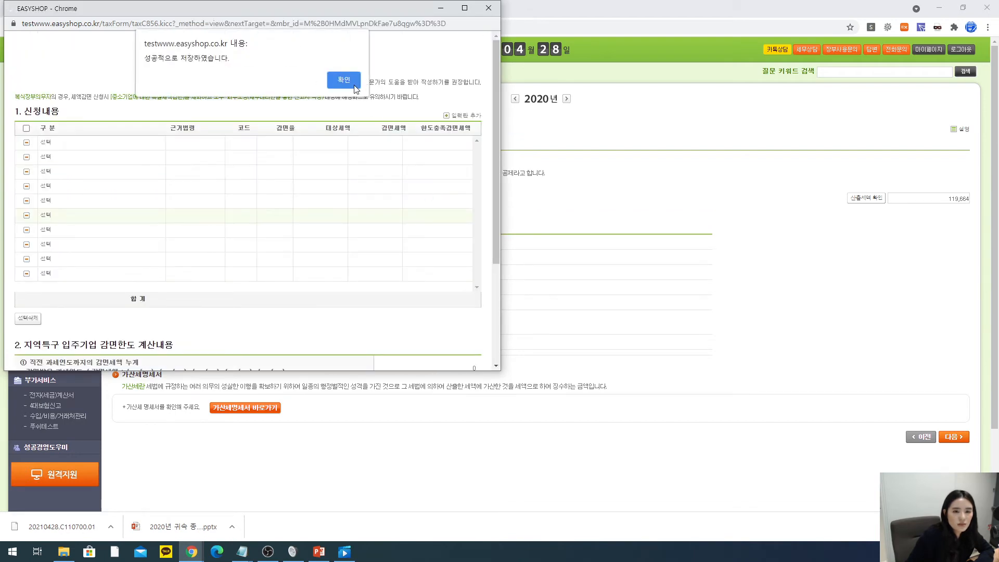
click(344, 78)
click(273, 257)
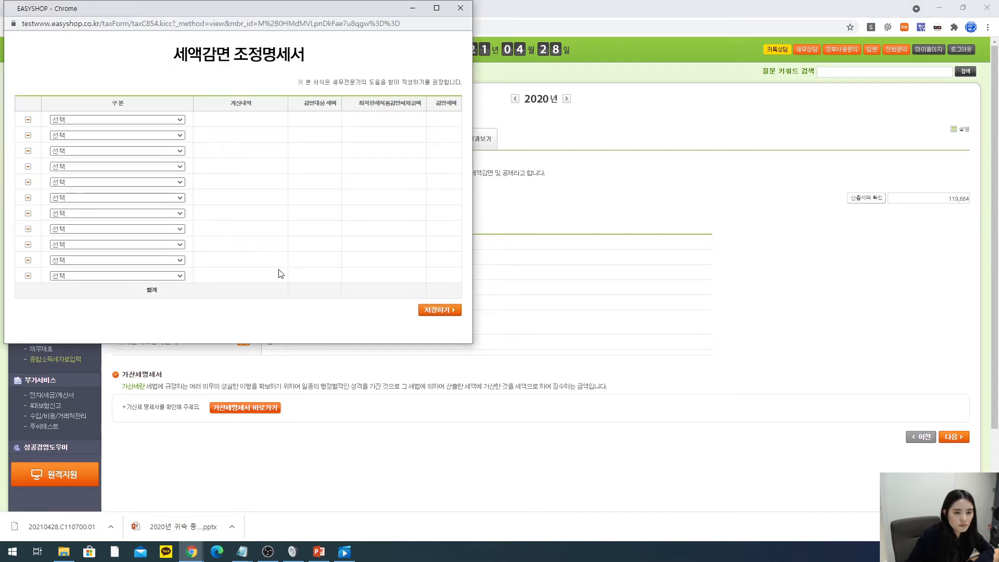
click(323, 76)
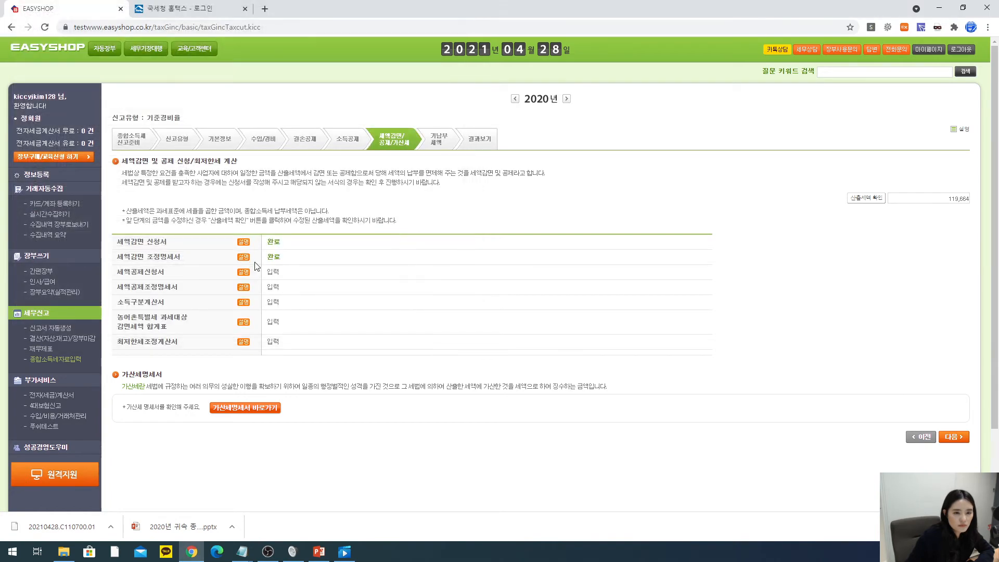
Open the 세액공제신청서 and close it without saving.
click(278, 277)
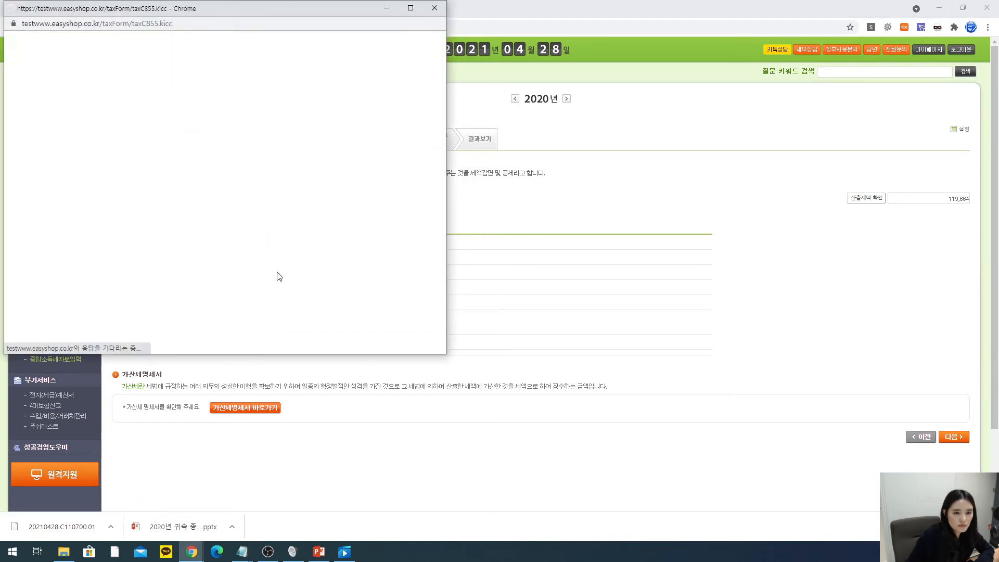
click(436, 8)
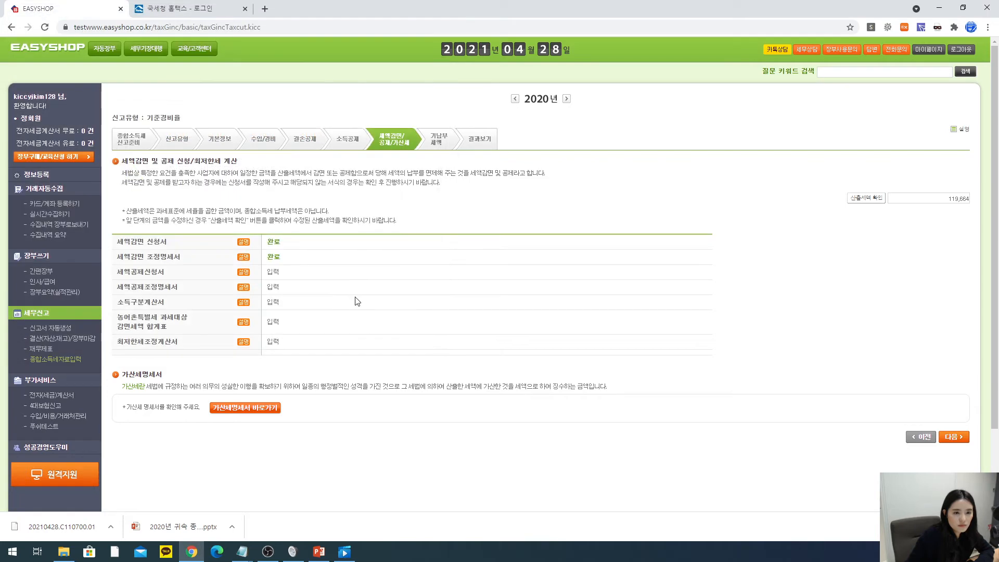
Try to open the 가산세명세서 and the 최저한세조정계산서.
scroll(345, 285, down, 1)
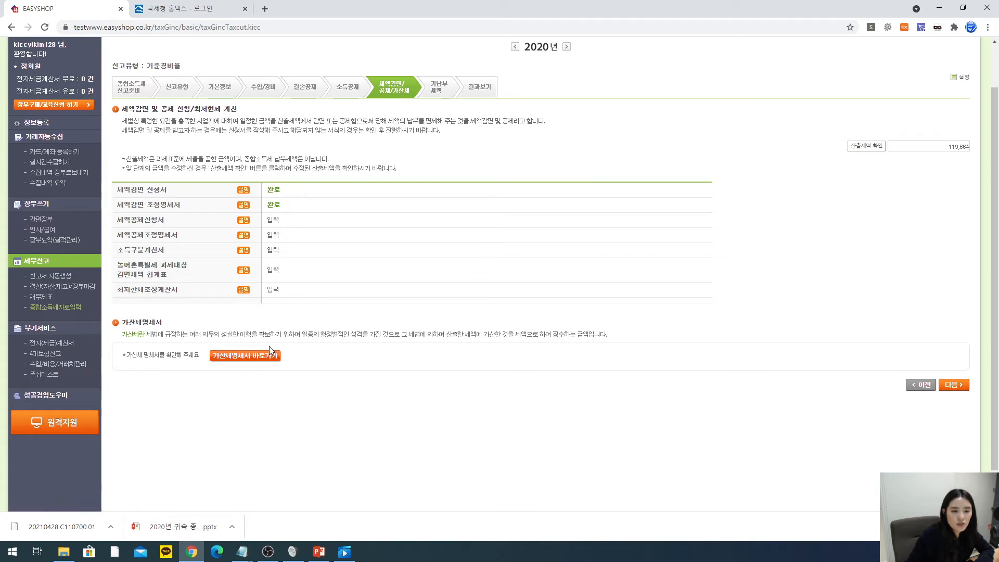
click(242, 359)
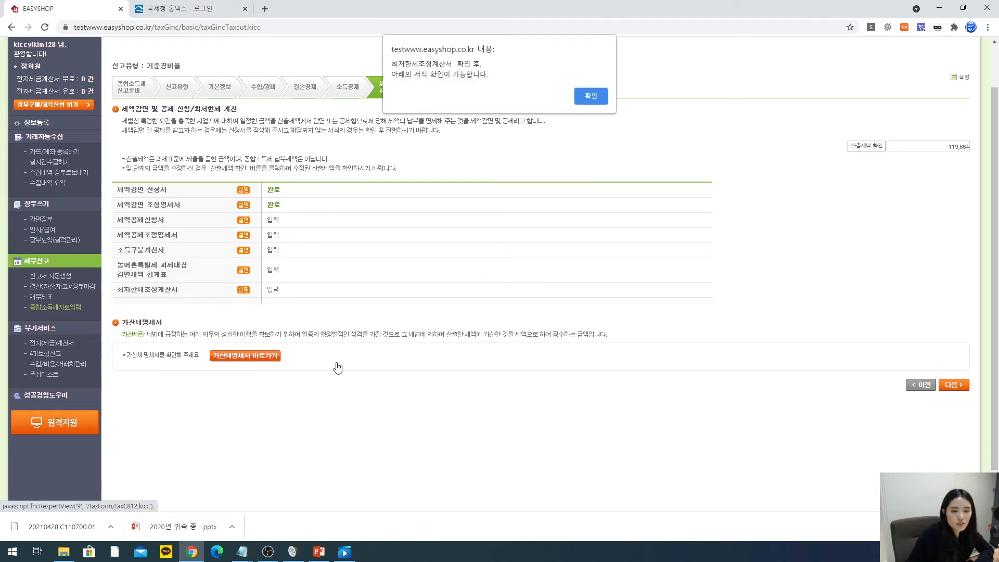
click(592, 95)
click(271, 290)
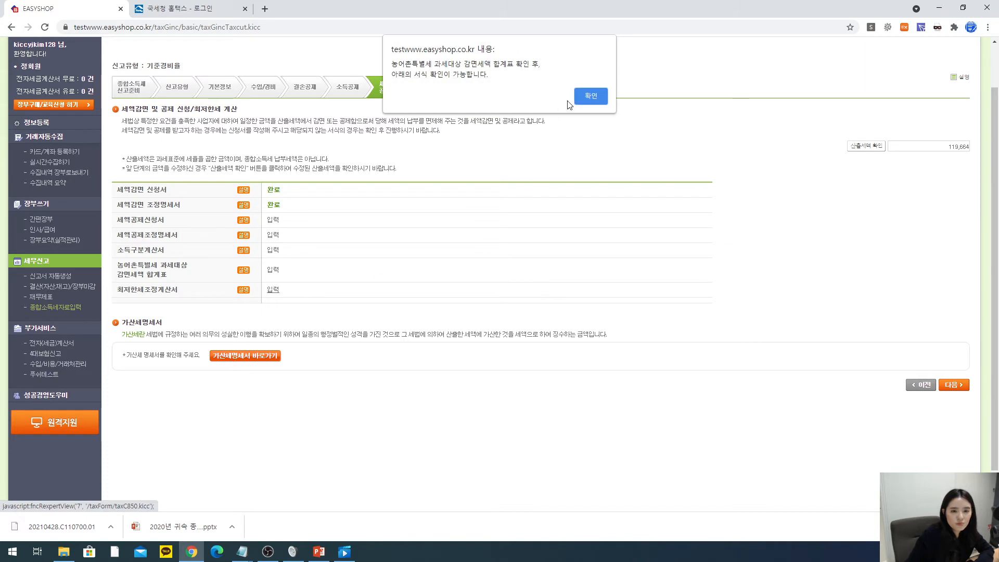
click(592, 89)
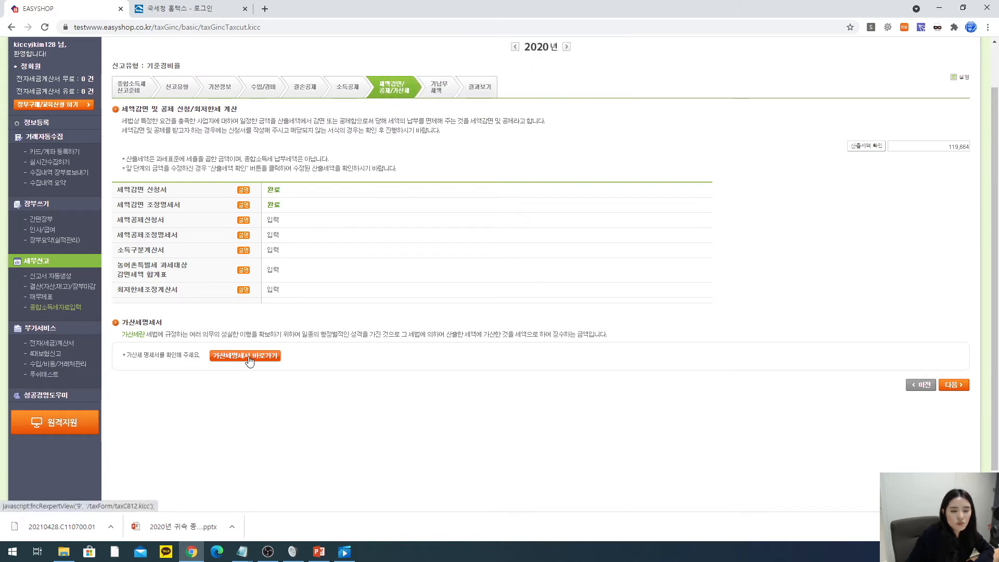
click(218, 358)
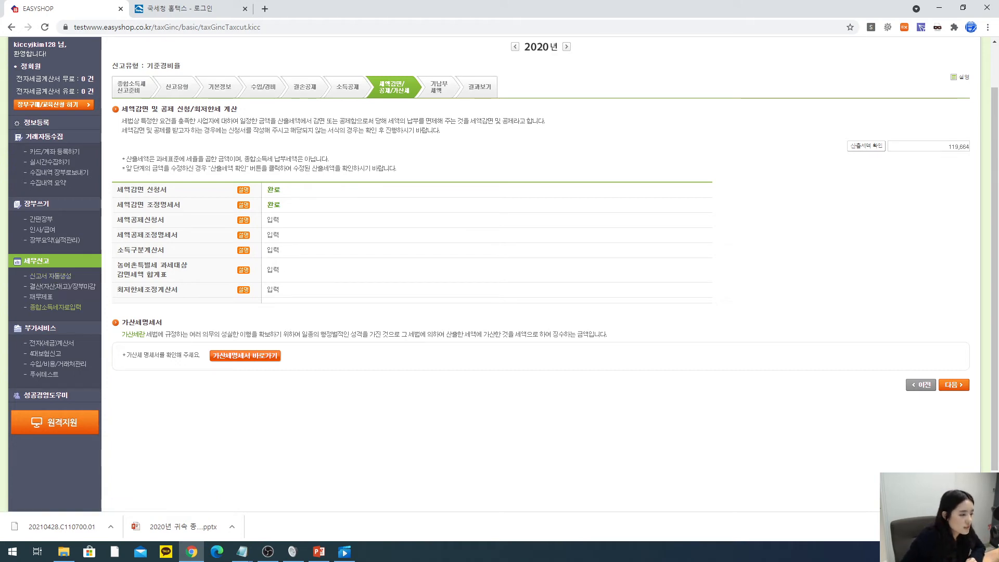
Switch to the PowerPoint training deck, view slide 70 on 추계신고하는 방법, and return to EASYSHOP.
key(alt+Tab)
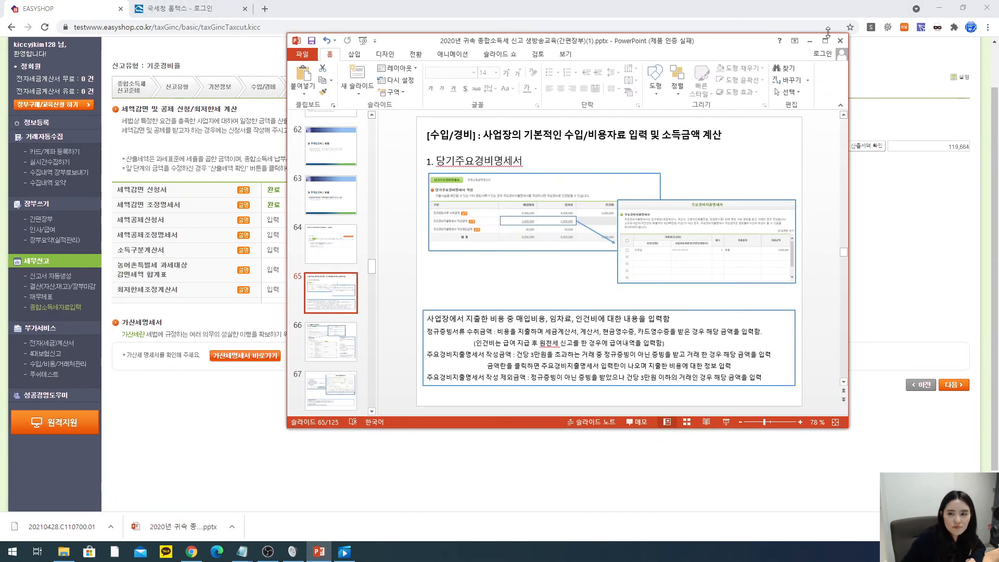
click(826, 40)
scroll(73, 312, down, 5)
click(80, 291)
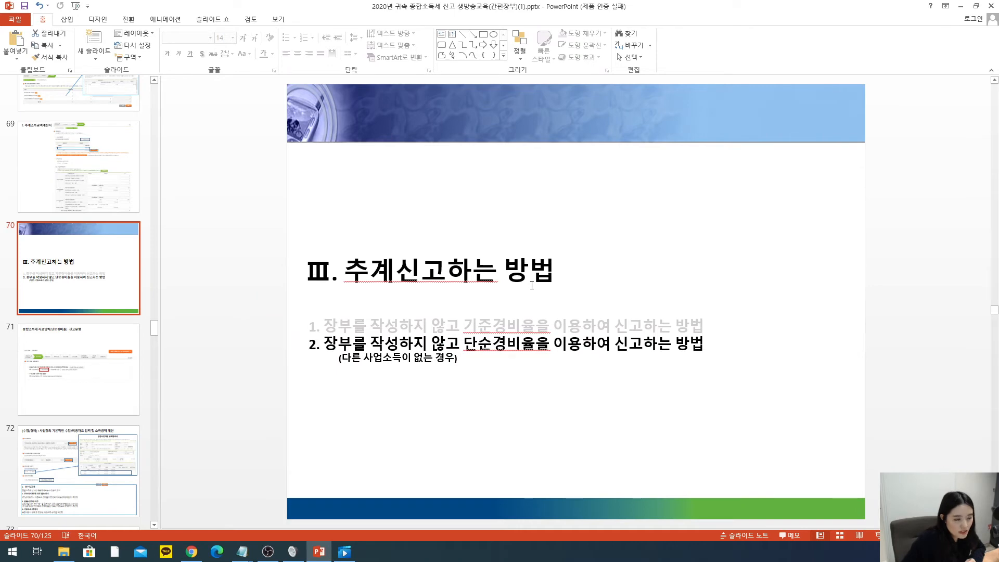
click(961, 6)
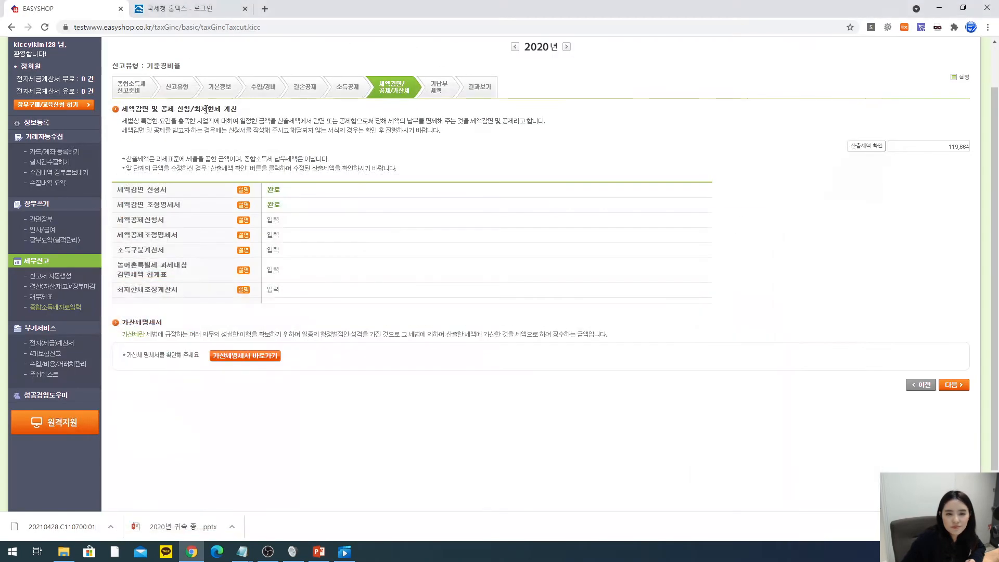
Go back to the 신고유형 stage, change the return type to 단순경비율 and continue with the new type.
click(147, 86)
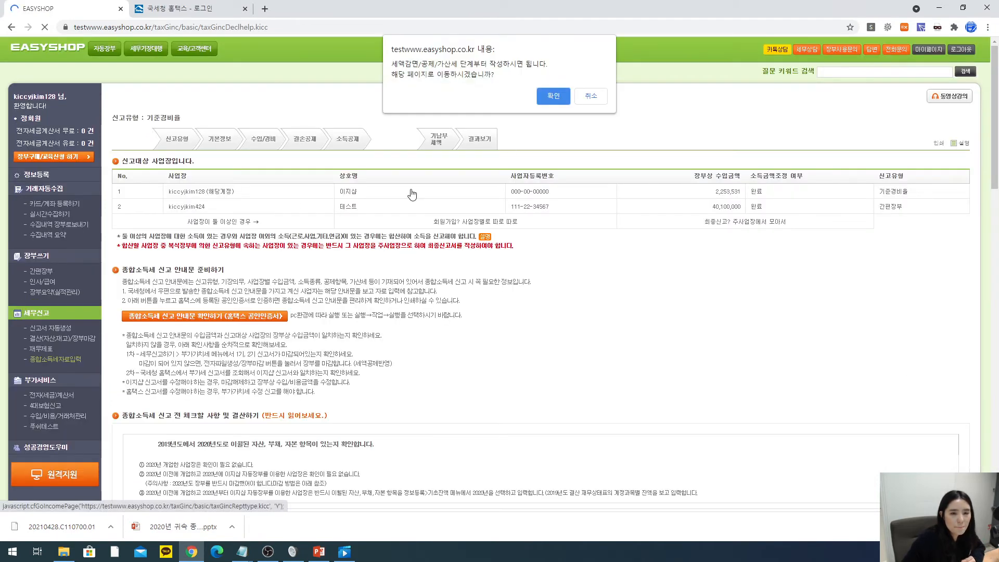
click(587, 101)
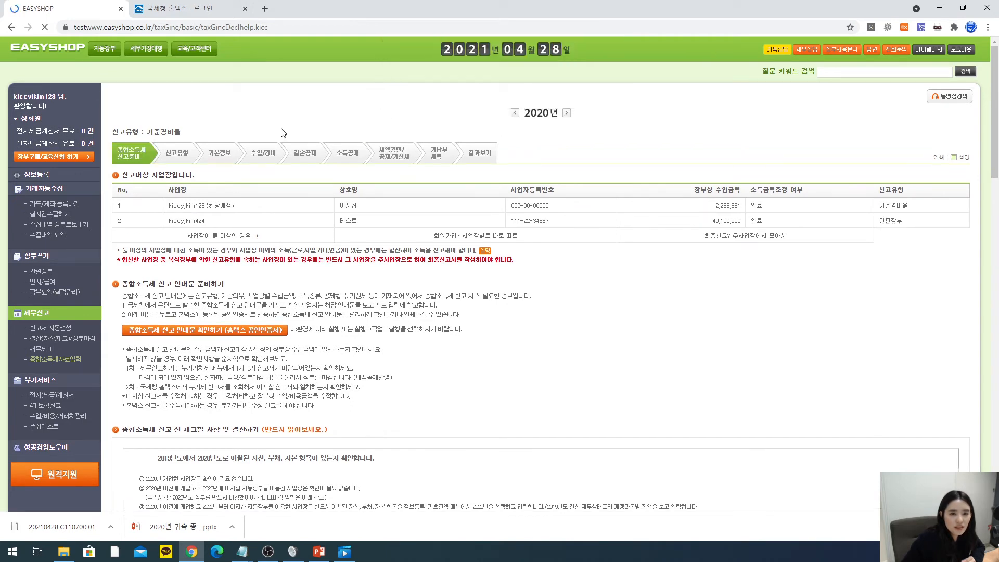
click(177, 154)
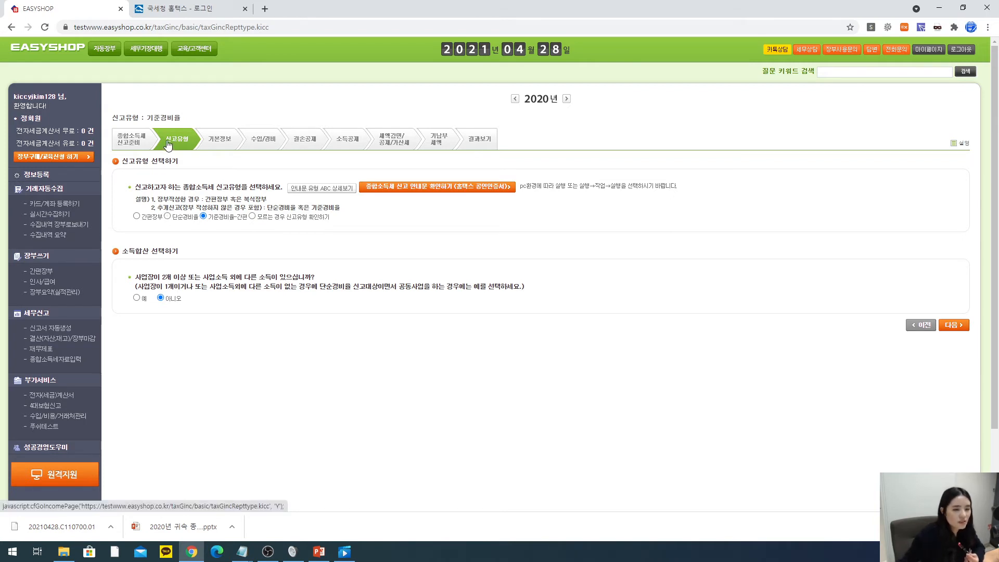
click(167, 216)
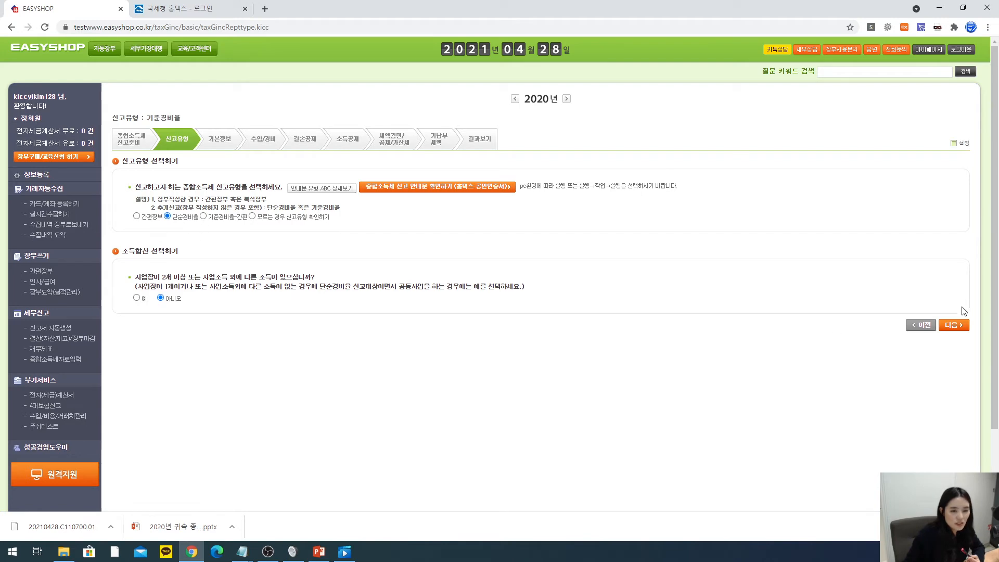
click(953, 323)
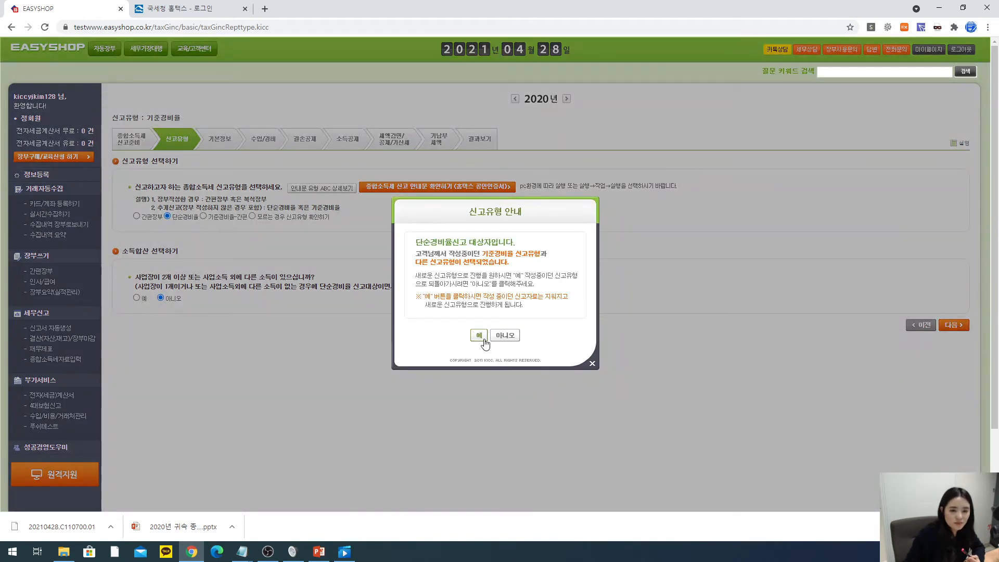
key(alt+Tab)
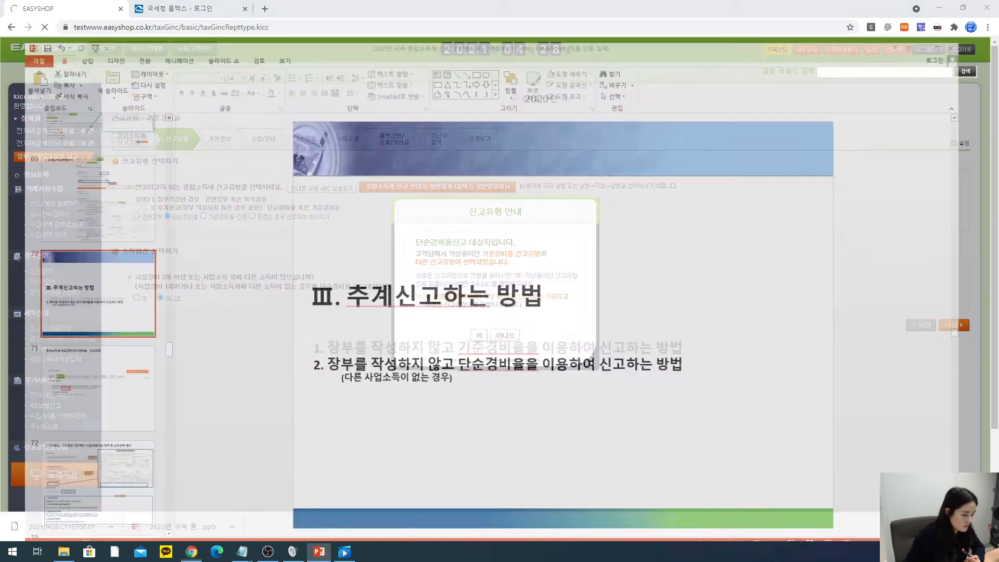
double_click(428, 6)
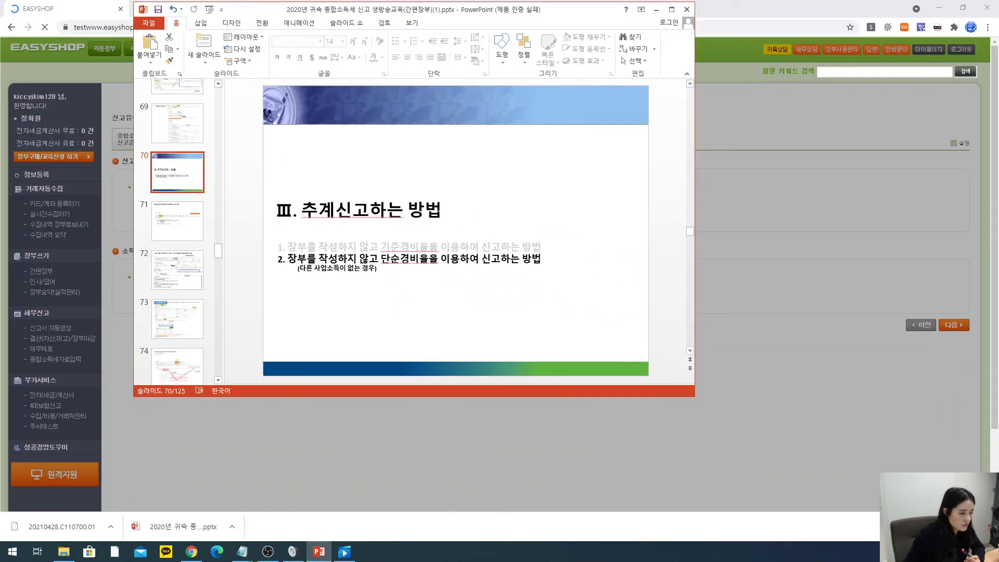
key(super+Down)
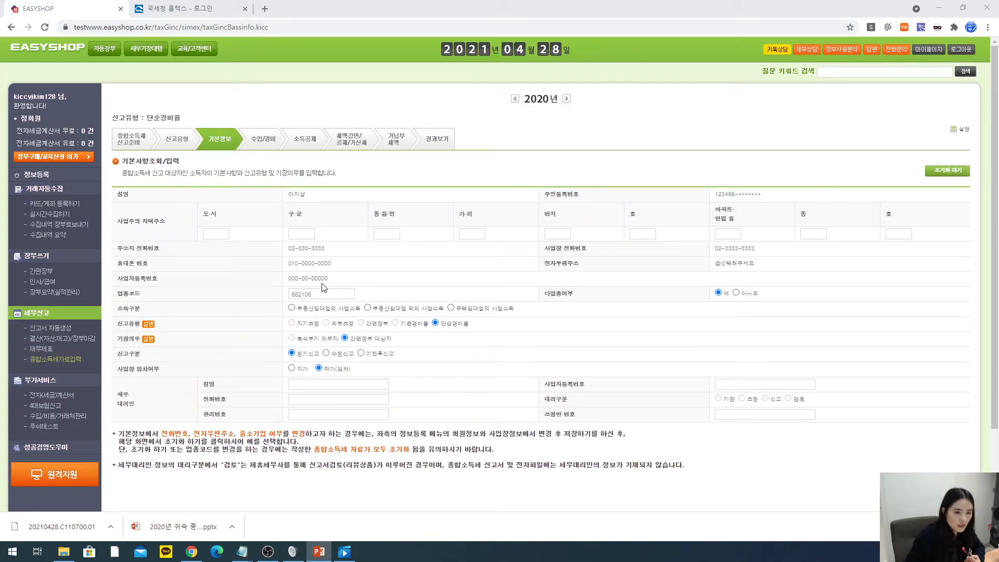
Reset the basic information from the registered data and fill in the city and district of the owner's home address.
click(957, 174)
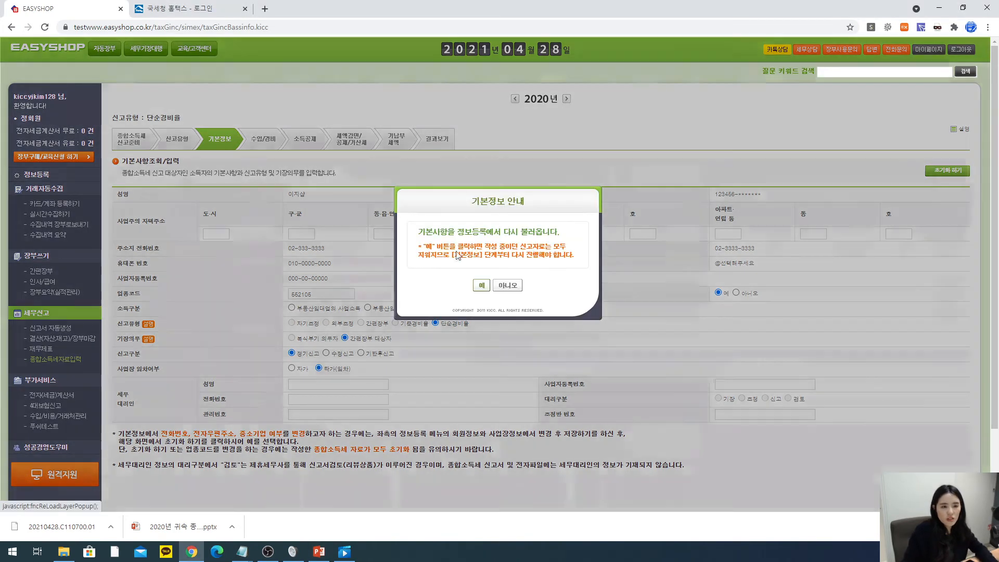
click(482, 285)
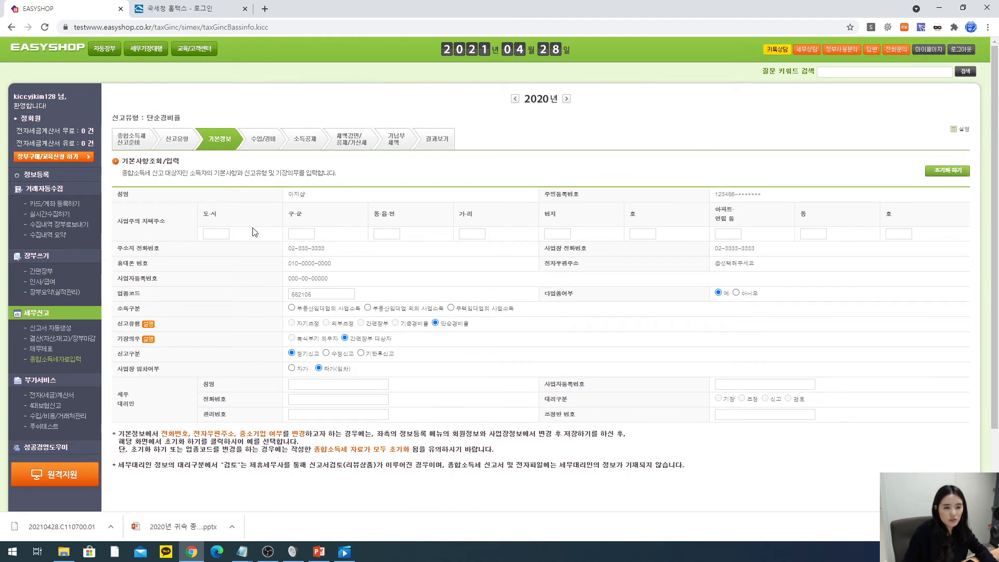
click(209, 233)
text(서울)
click(309, 235)
text(지)
Set 소득구분 to 부동산임대업 외의 사업소득 and continue to the 수입/경비 stage.
click(437, 371)
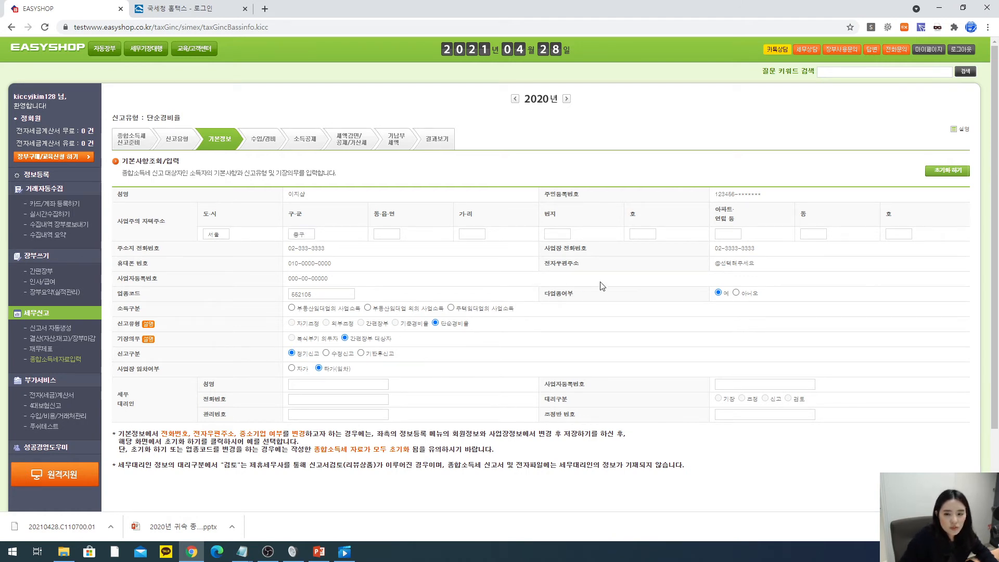
drag(591, 296, 547, 295)
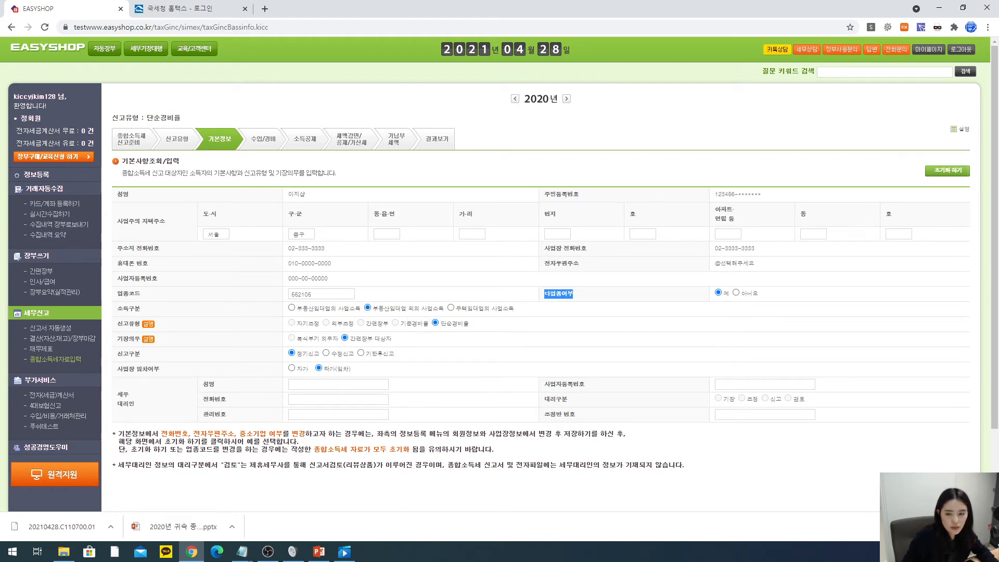
click(952, 486)
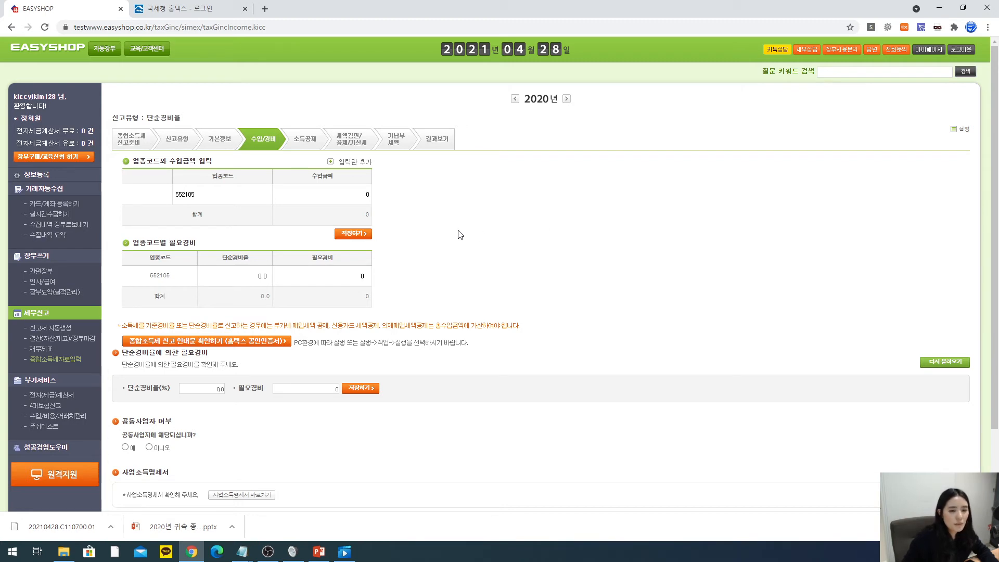
Enter 수입금액 of 5,000,000 for 업종코드 552105, add code 552106 with 40,000,000, and save the income table.
click(342, 194)
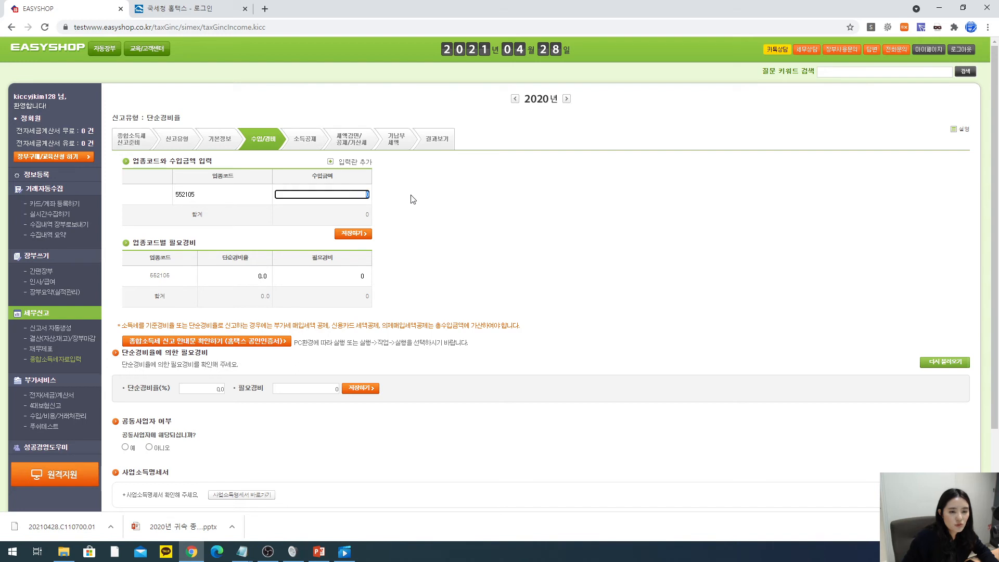
text(5,000,000)
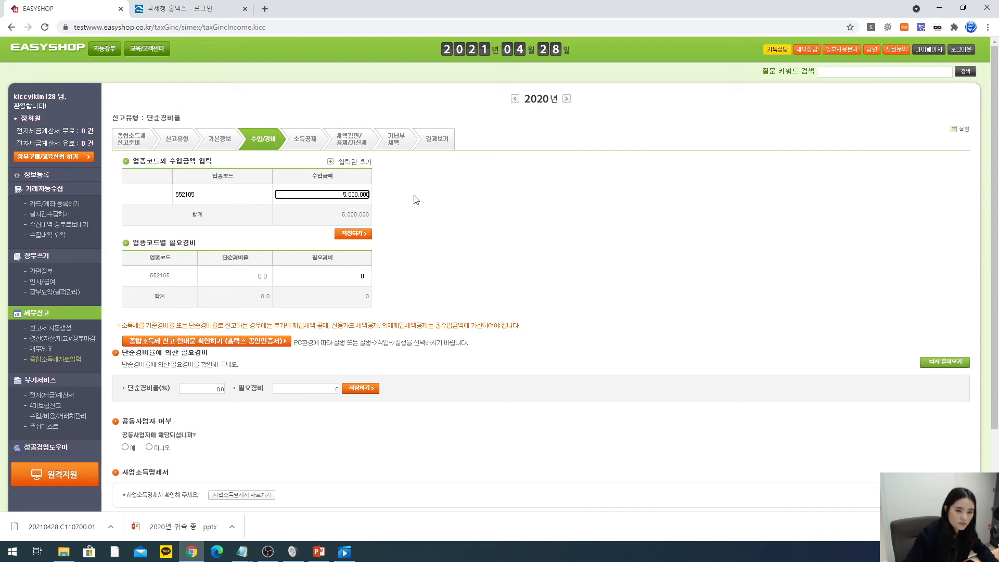
click(357, 161)
click(237, 216)
text(55)
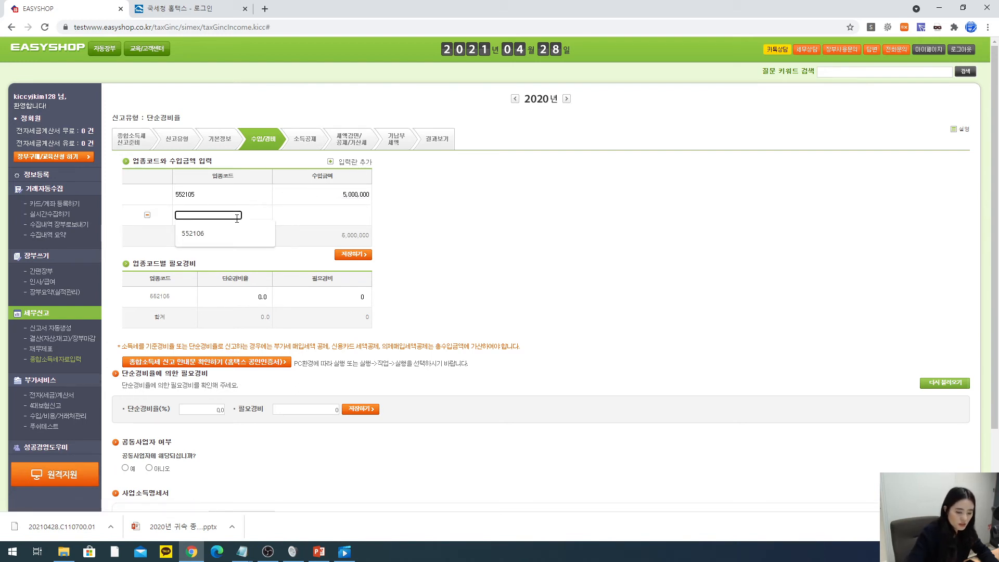
text(2106)
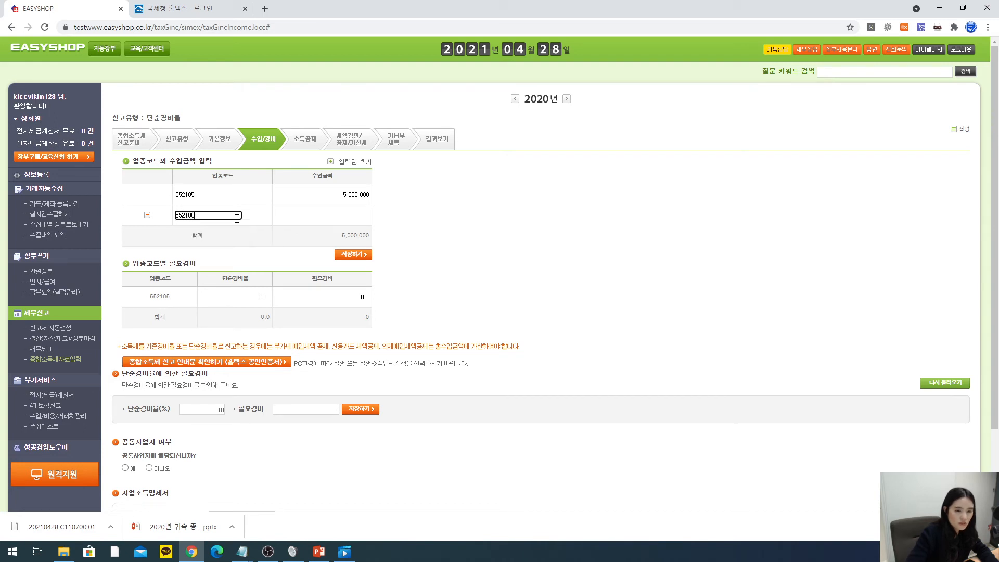
click(336, 218)
text(40,000,000)
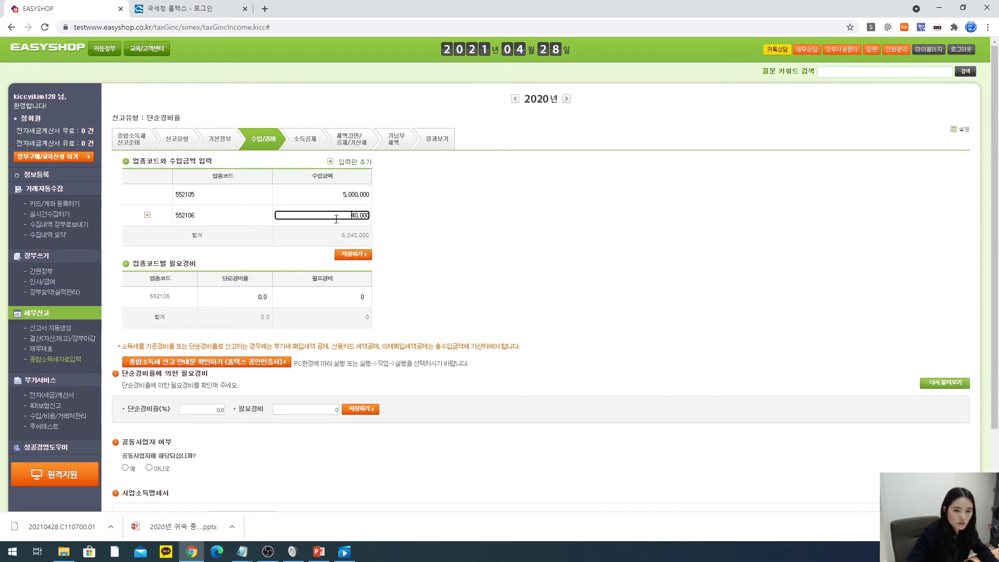
click(343, 256)
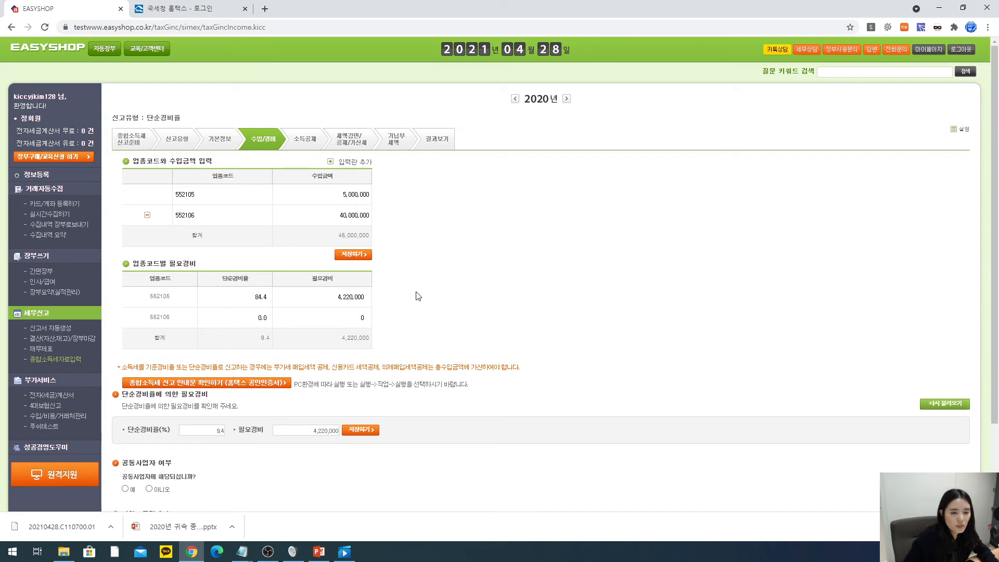
Save the 단순경비율에 의한 필요경비 entry.
scroll(451, 271, down, 2)
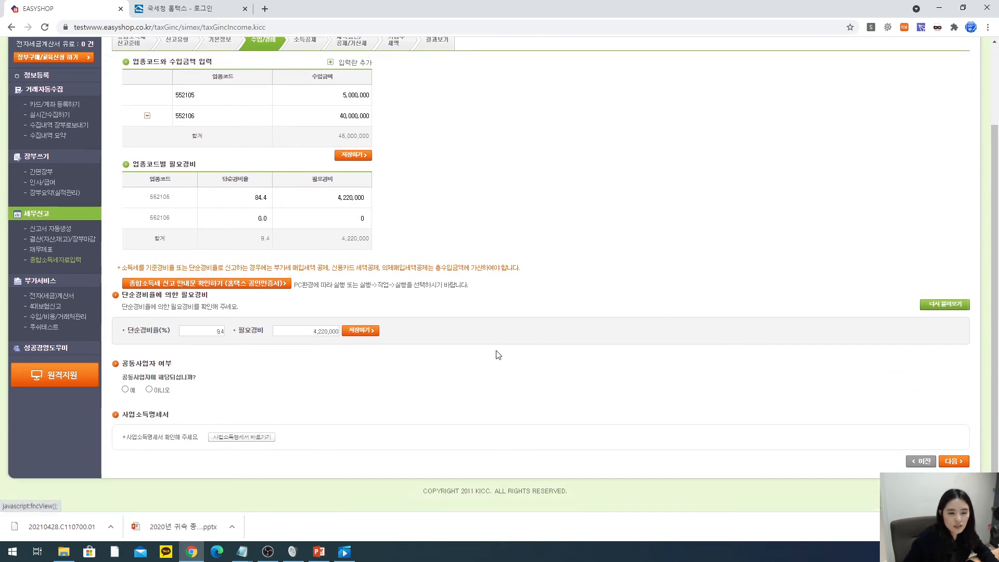
click(351, 333)
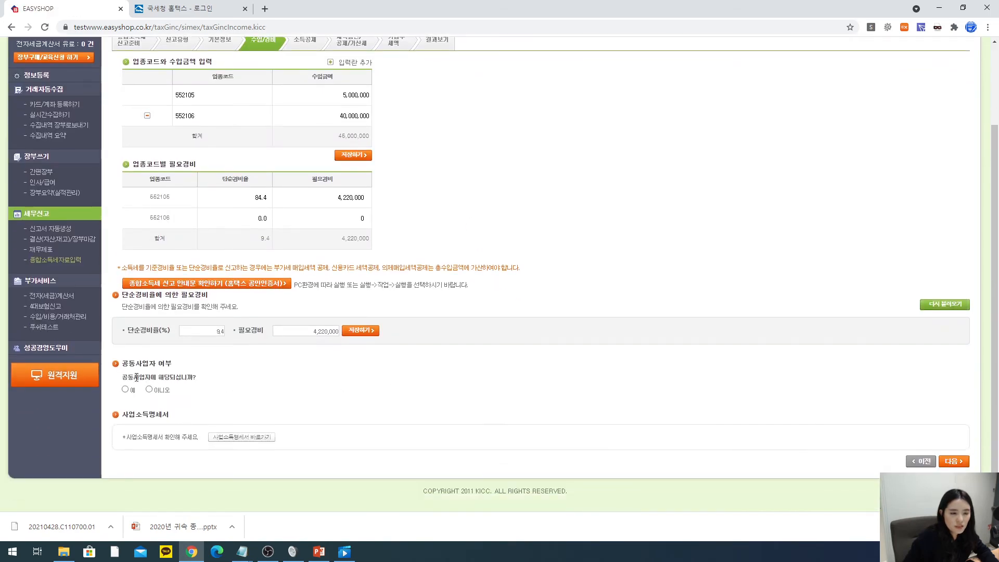
drag(139, 366, 203, 385)
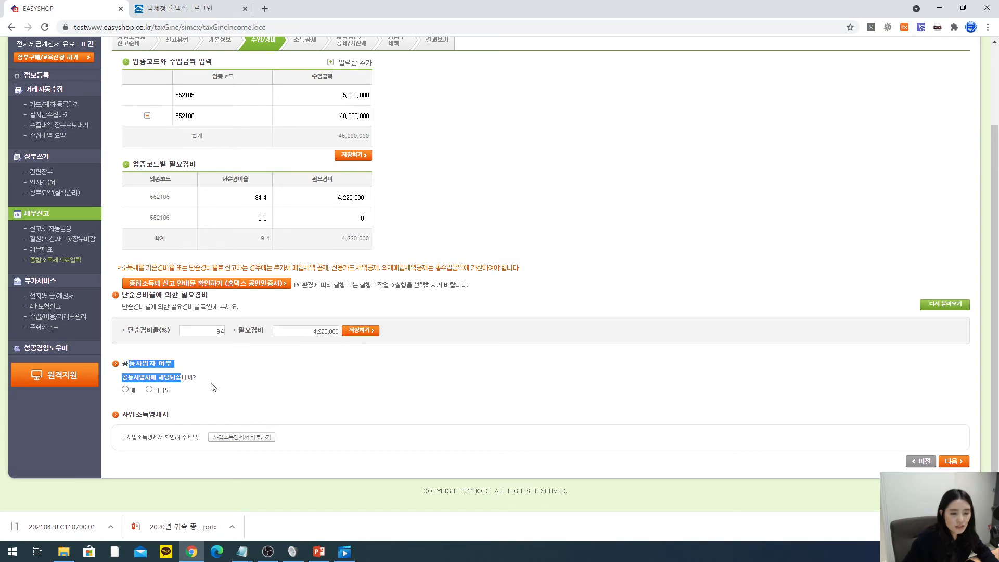
click(213, 387)
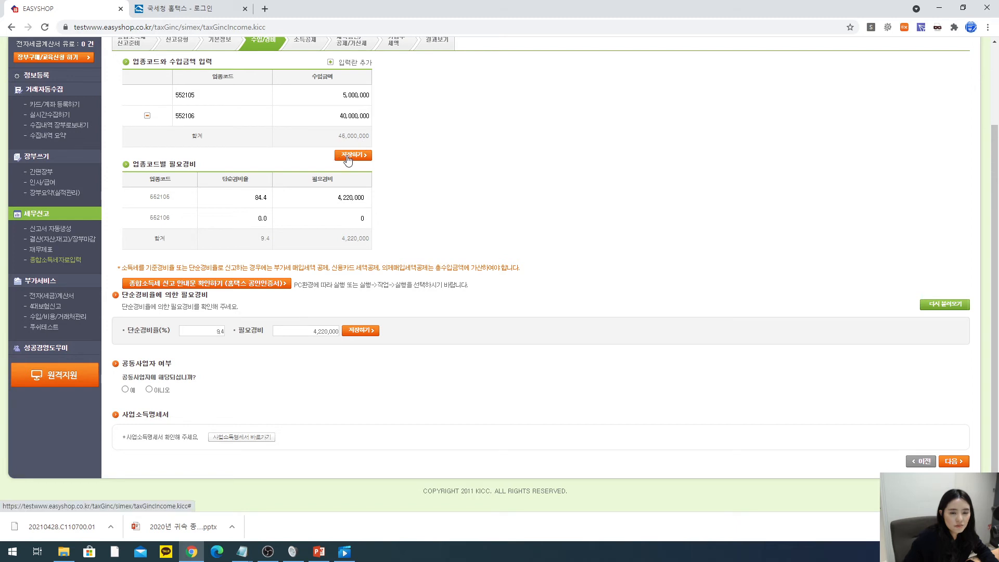
Answer 예 to the 공동사업자 question and set 분배비율 to 50% for each of the first two partners in the 분배명세서.
click(126, 390)
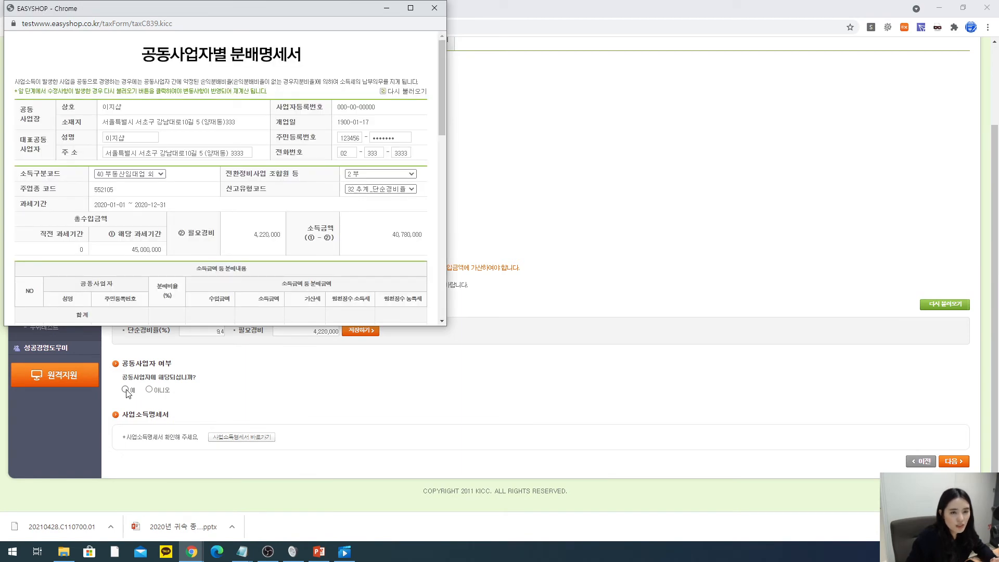
scroll(266, 263, down, 4)
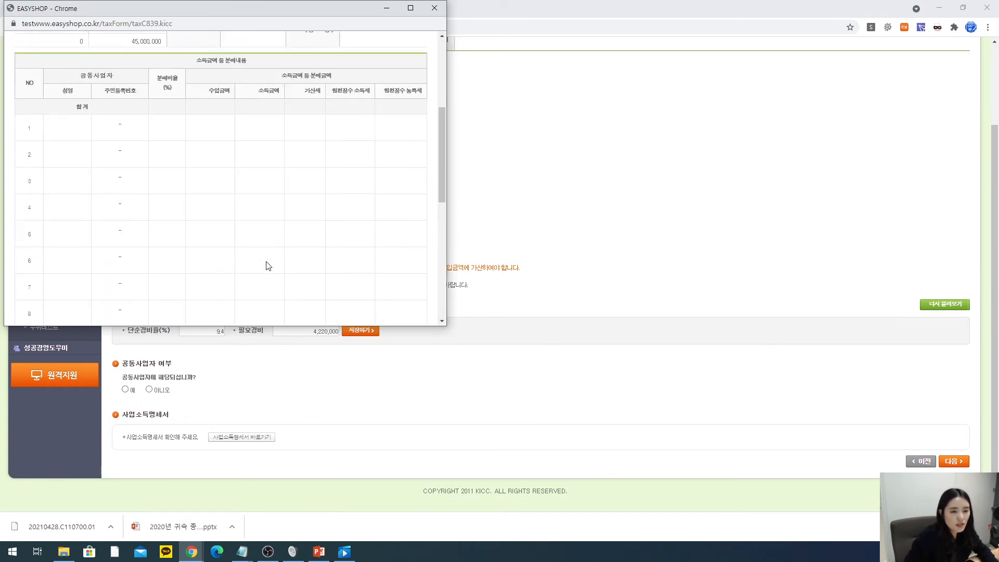
click(169, 128)
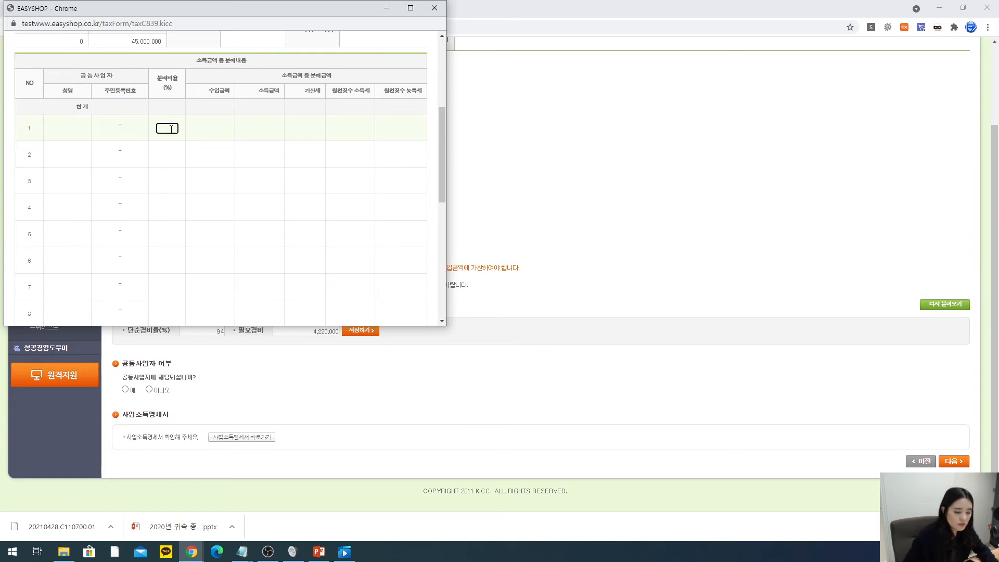
text(50)
click(168, 155)
text(50)
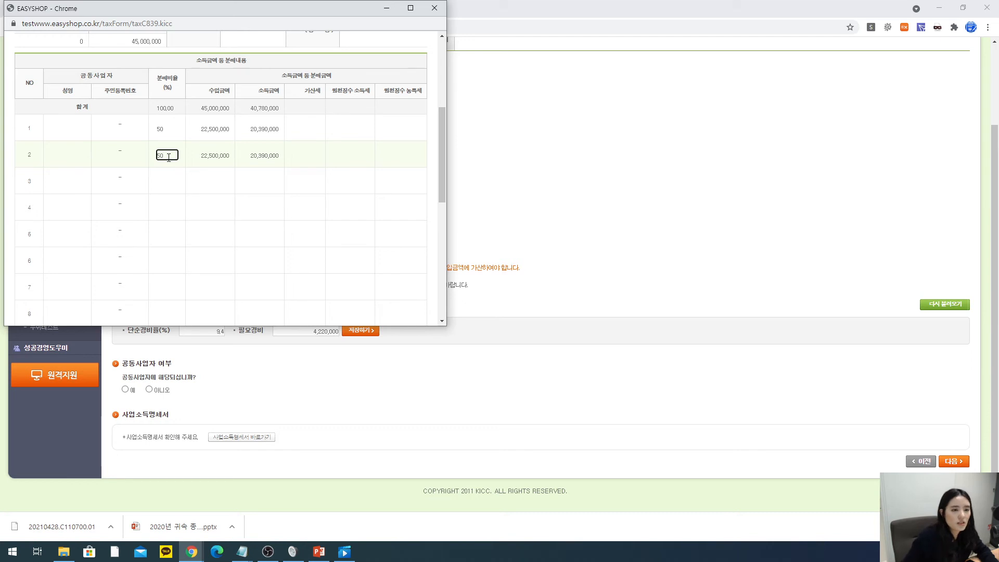
Try to save the 공동사업자 분배명세서, and close it without entering the partners' names.
scroll(270, 199, down, 10)
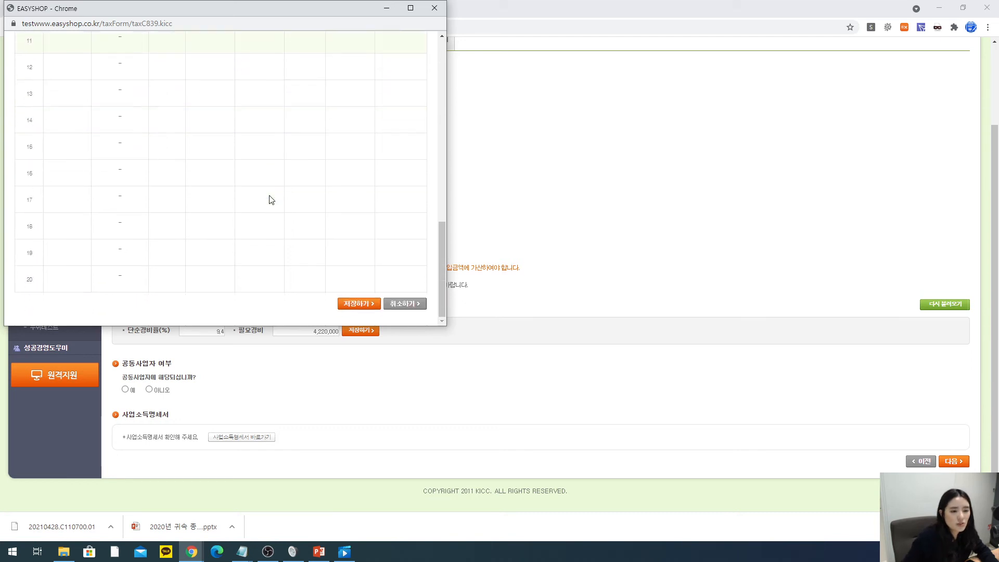
click(360, 304)
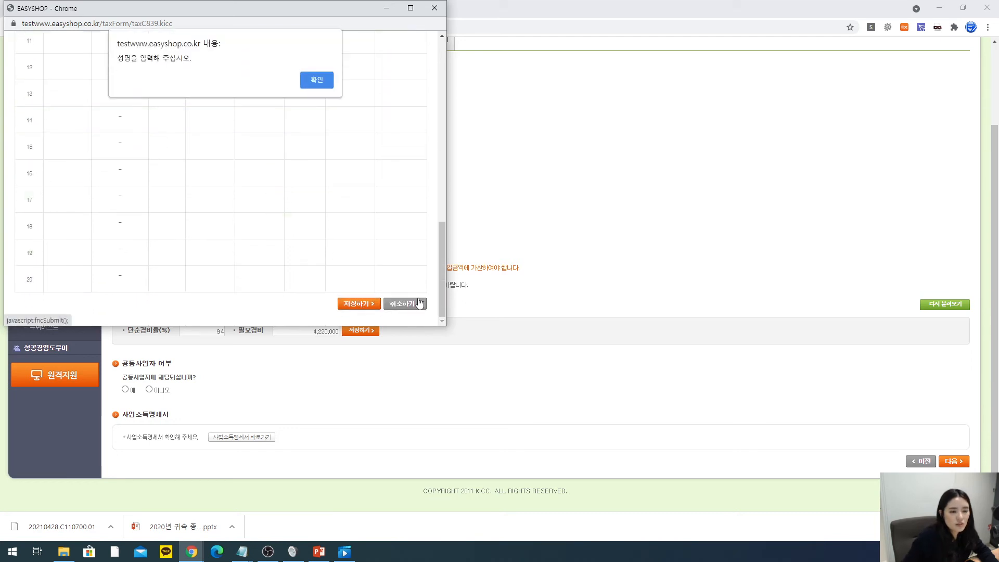
click(316, 79)
scroll(155, 246, up, 1)
scroll(213, 109, down, 2)
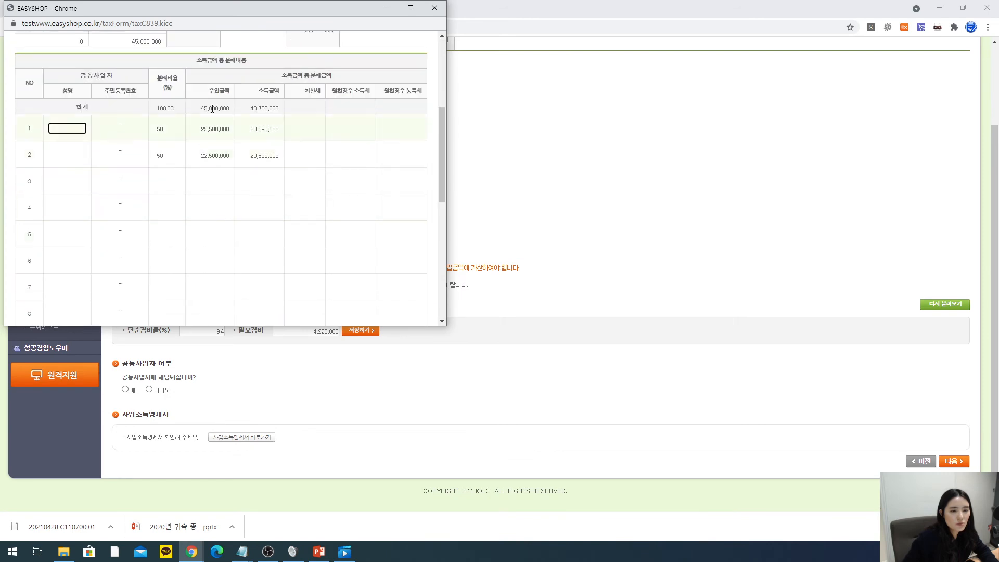
click(434, 8)
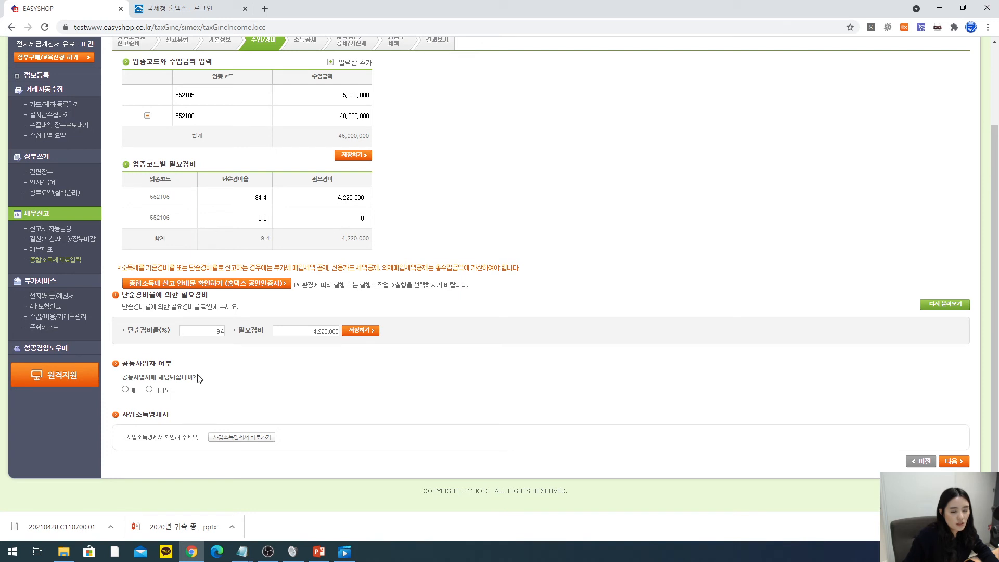
Answer 아니오 to the 공동사업자 question and confirm the 사업소득명세서.
click(150, 392)
click(554, 109)
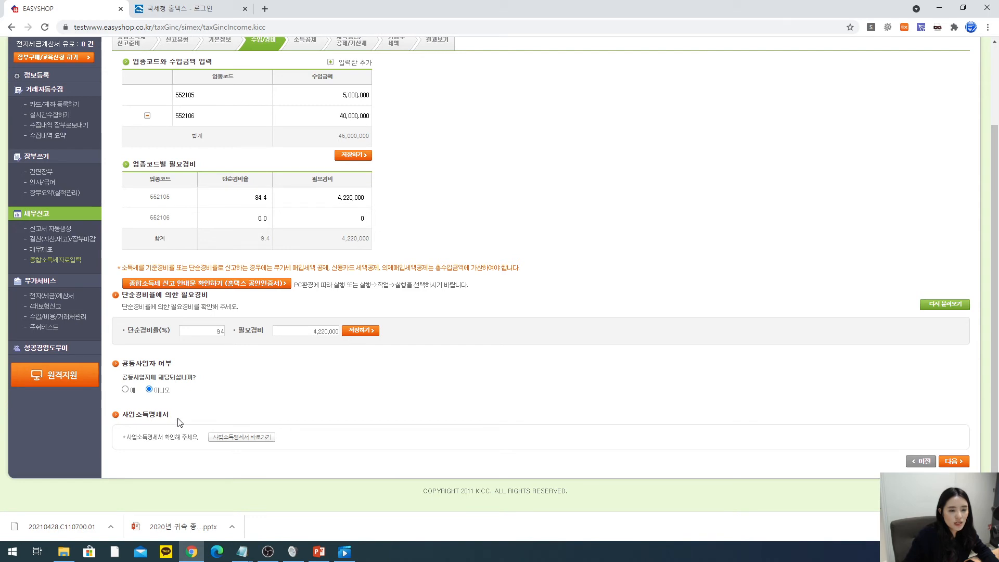
click(230, 438)
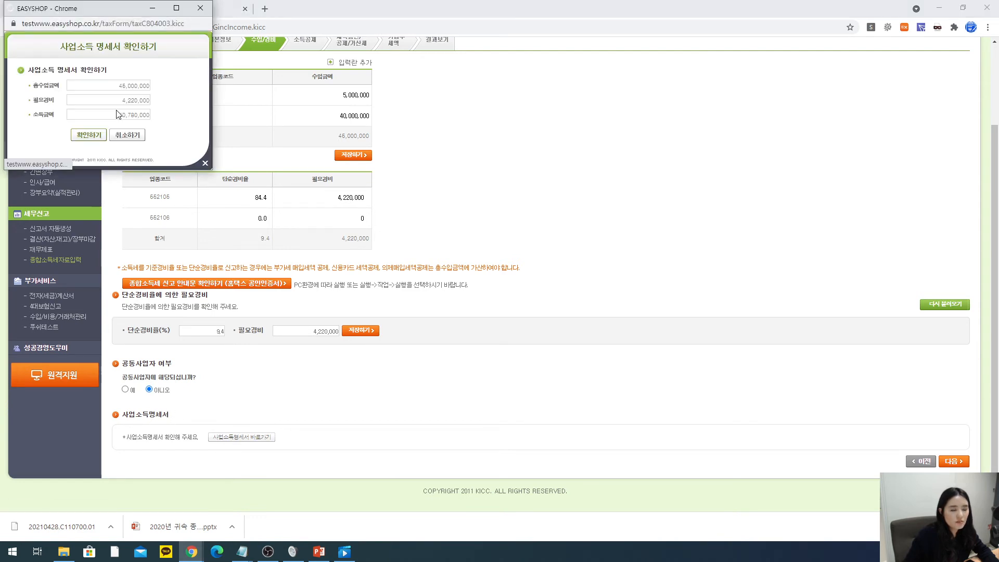
click(97, 137)
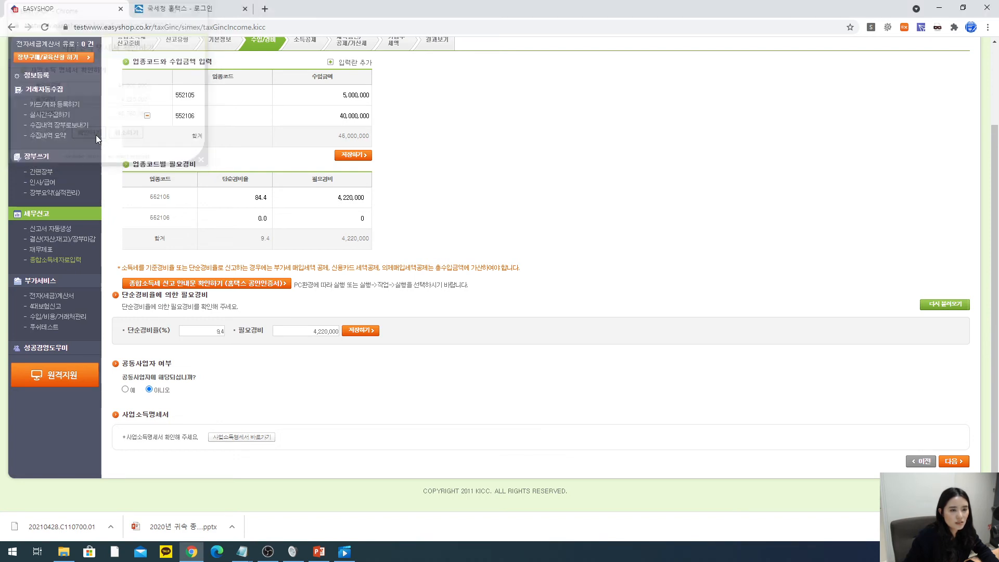
Continue to the 소득공제 stage and view the 공제대상 안내 for the basic deduction requirements.
click(954, 462)
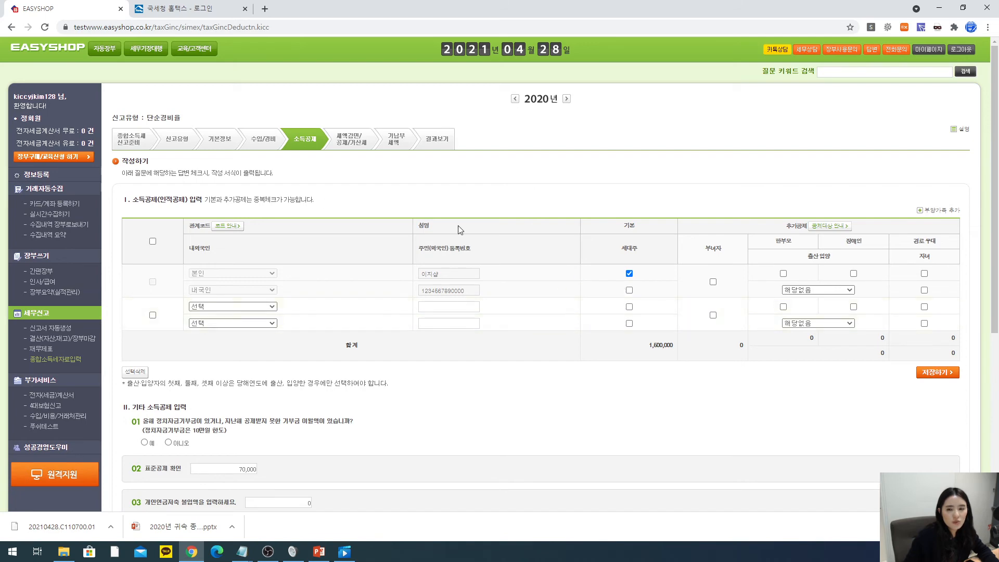
click(834, 227)
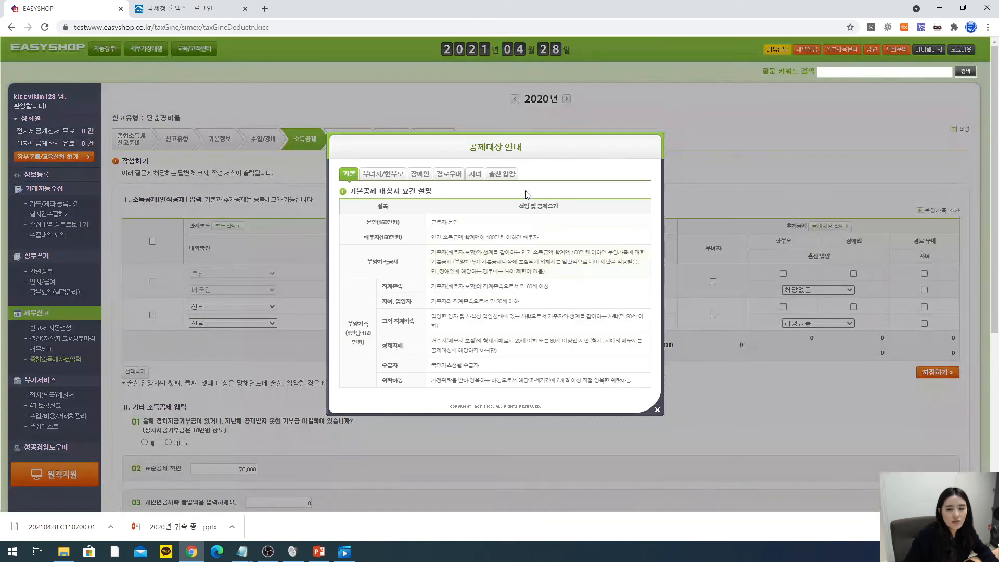
click(658, 411)
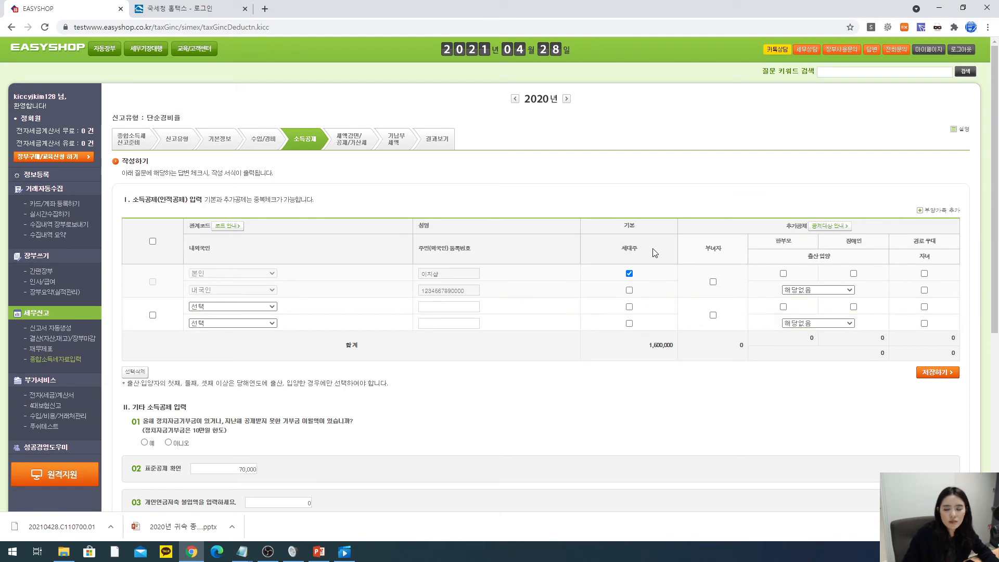
Try the 기본 and 세대주 options in the 인적공제 table, selecting 기본 for the second row.
click(629, 307)
click(629, 290)
click(629, 290)
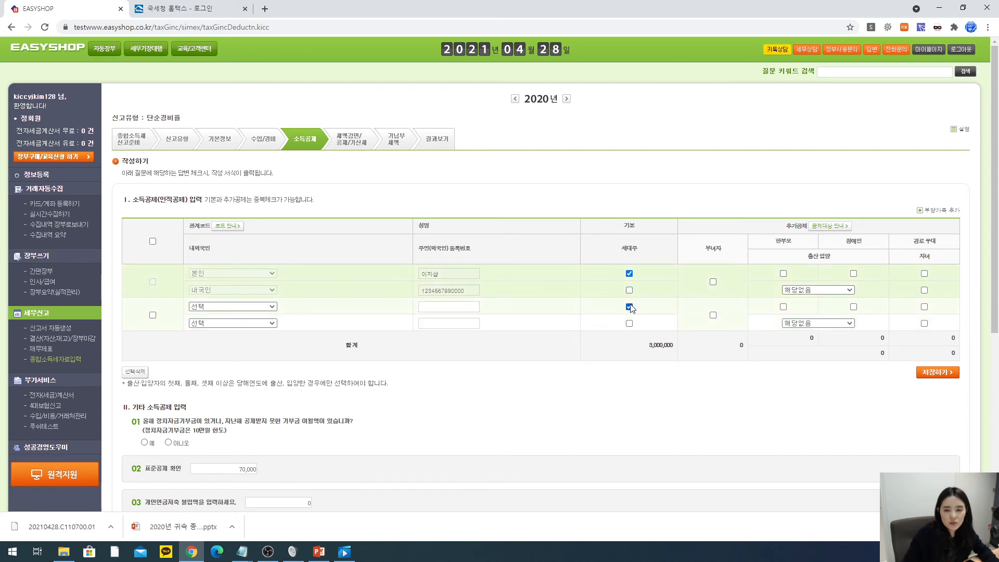
click(629, 307)
click(629, 324)
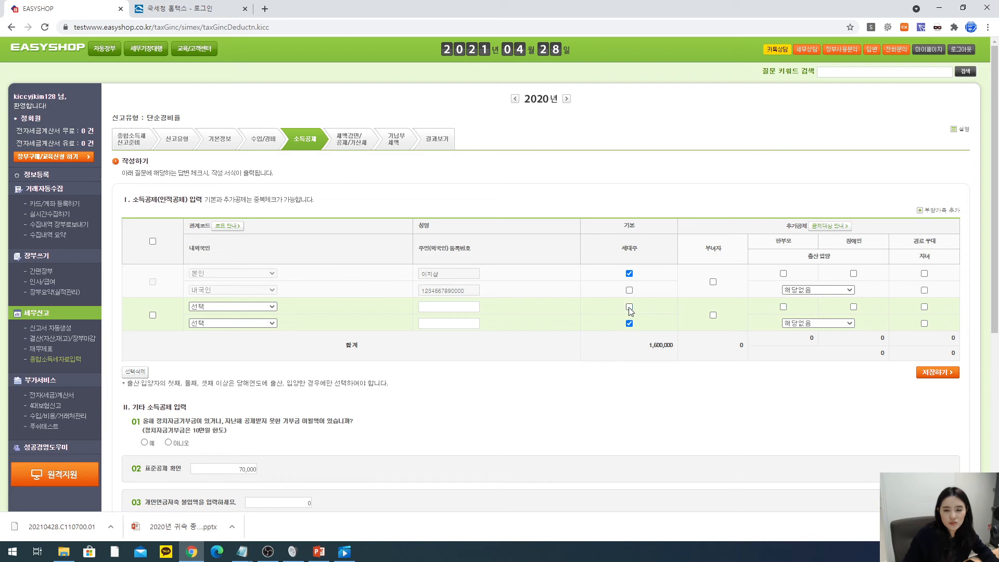
click(629, 323)
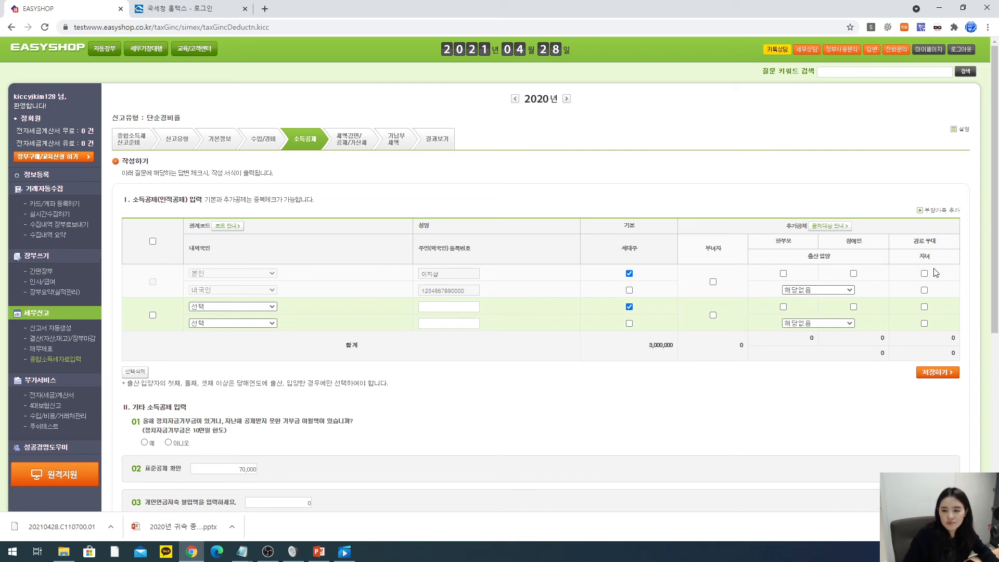
Select the 경로우대 and 자녀 additional deductions for the 본인 row of the 인적공제 table.
double_click(930, 243)
click(924, 274)
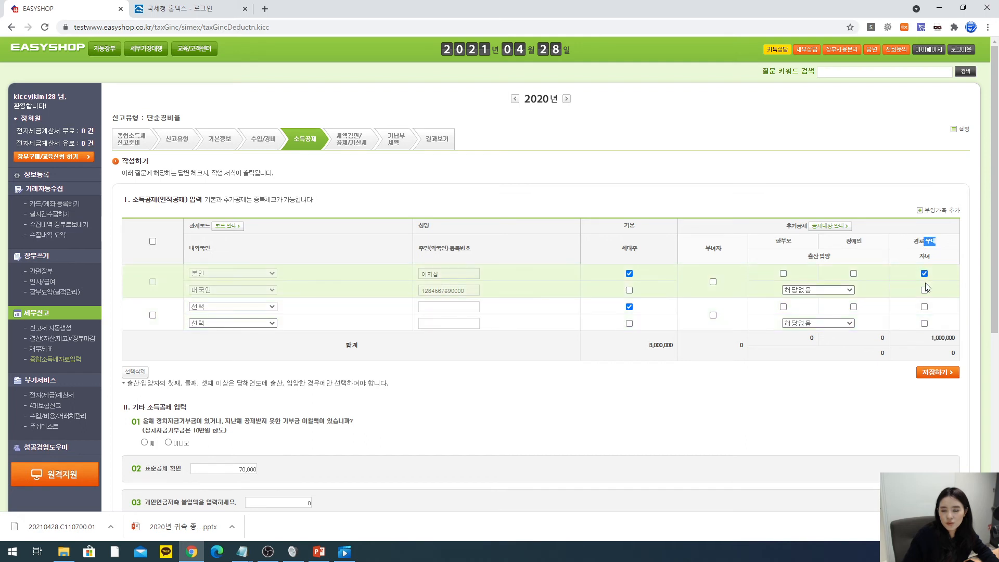
click(924, 290)
click(925, 275)
click(924, 273)
drag(937, 257, 906, 261)
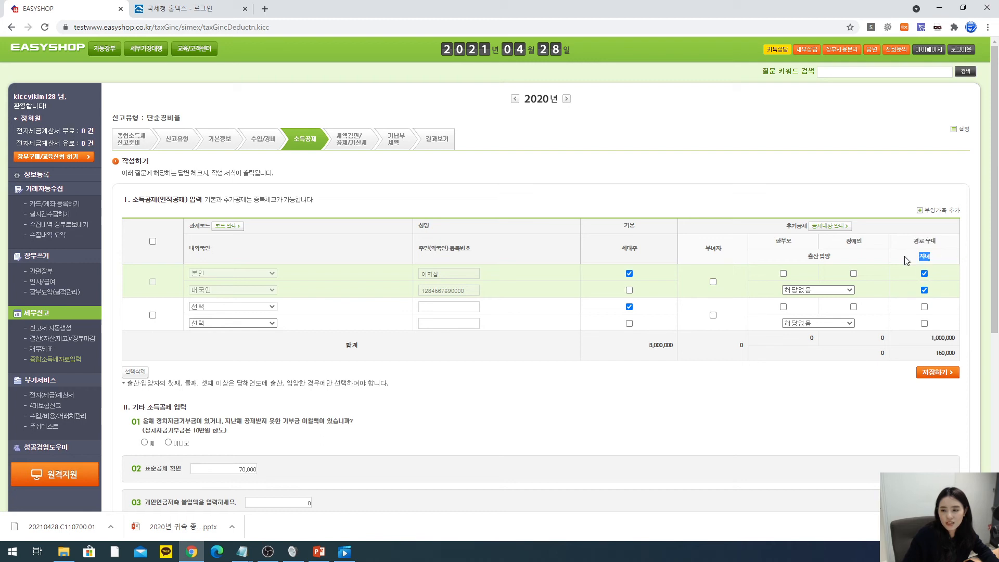
click(925, 291)
click(925, 290)
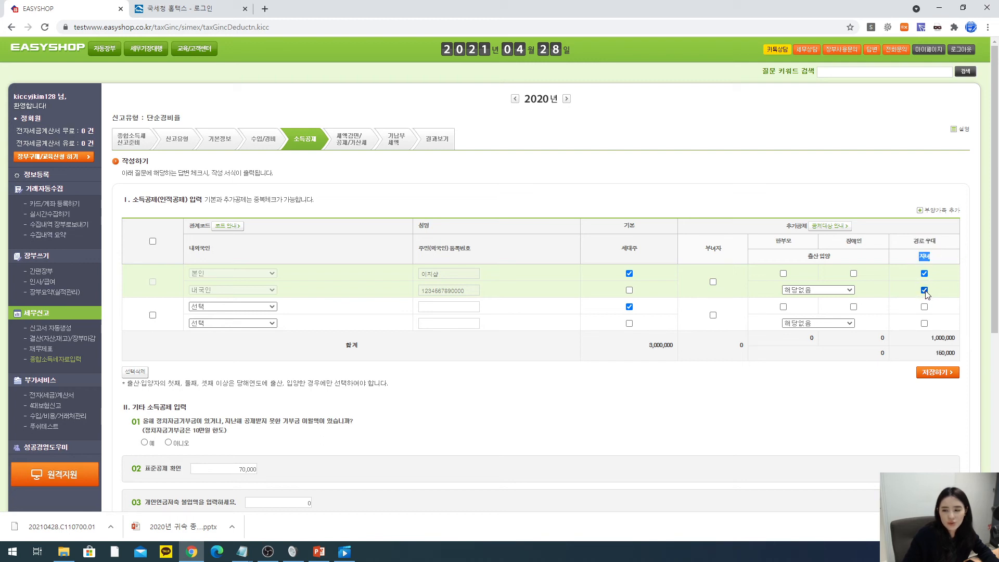
Examine the 기타 소득공제 questions on political donations, 국민연금 payments and 소기업소상공인 공제부금 contributions.
click(495, 390)
scroll(457, 391, down, 1)
scroll(457, 391, down, 4)
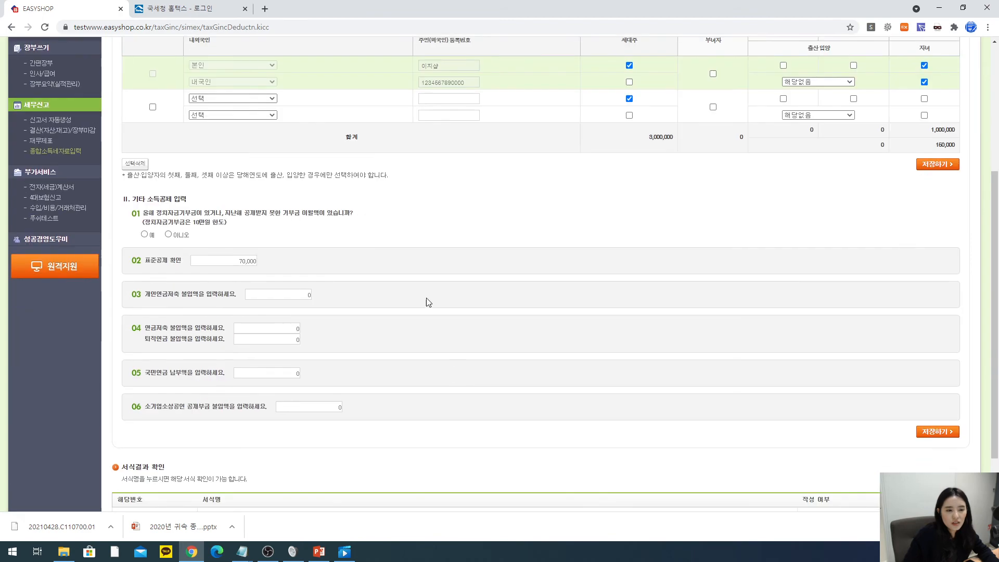
drag(148, 213, 420, 245)
click(382, 252)
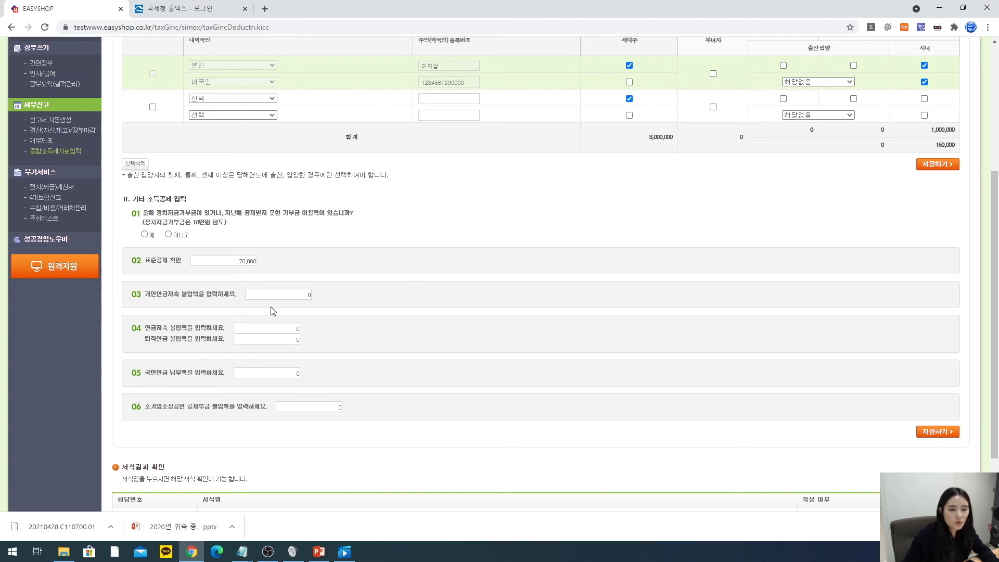
drag(156, 213, 233, 213)
click(244, 241)
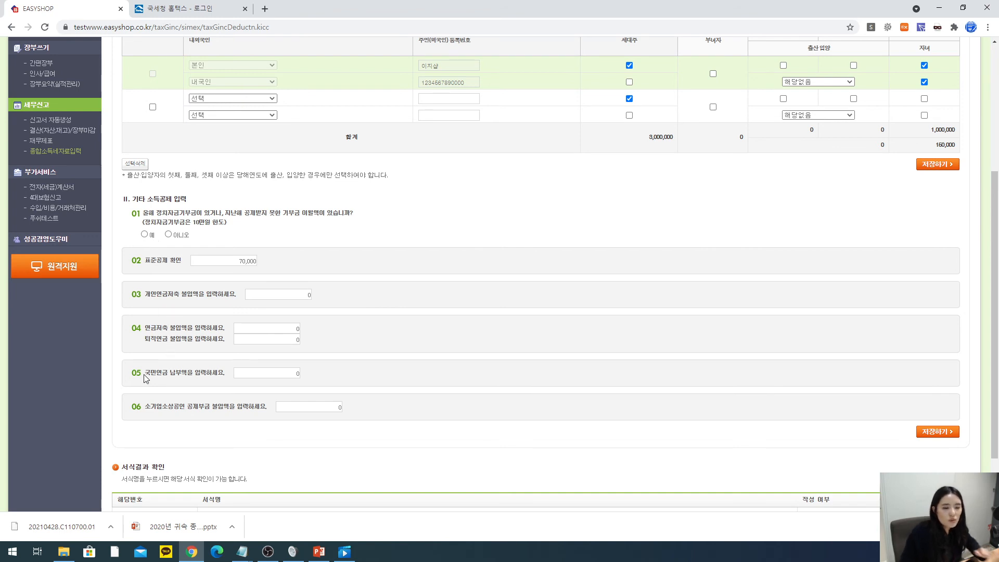
drag(146, 373, 183, 373)
click(184, 371)
click(283, 378)
click(325, 374)
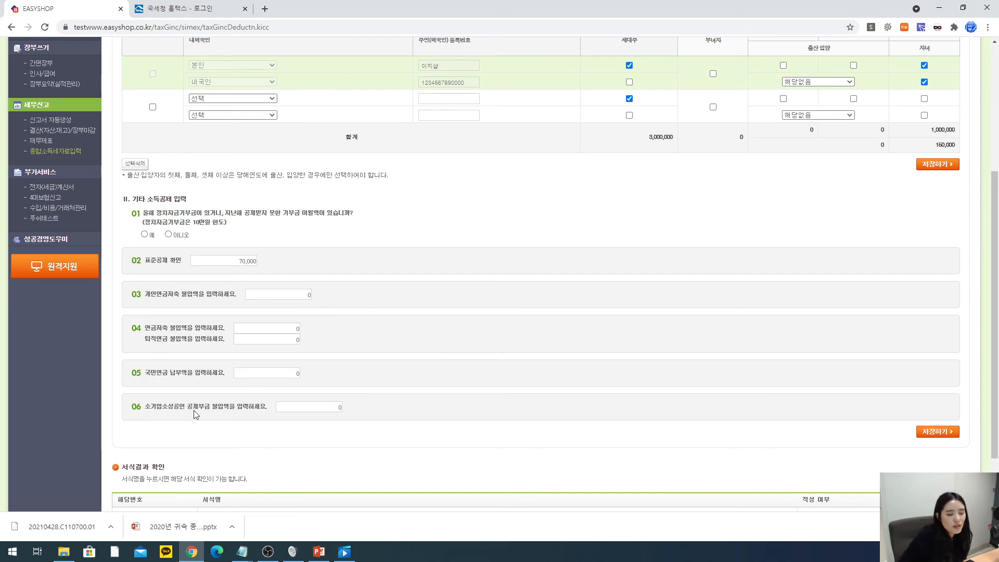
drag(145, 406, 230, 406)
click(307, 407)
click(444, 410)
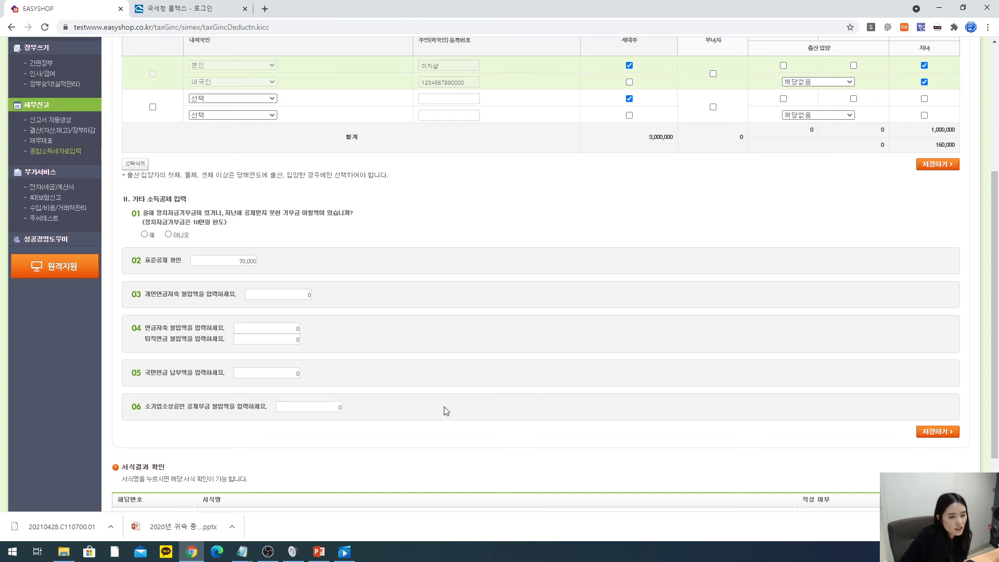
Try to save the 기타 소득공제 section with 아니오 for the donation question, and save the 소득공제(인적공제) table first.
scroll(446, 411, down, 3)
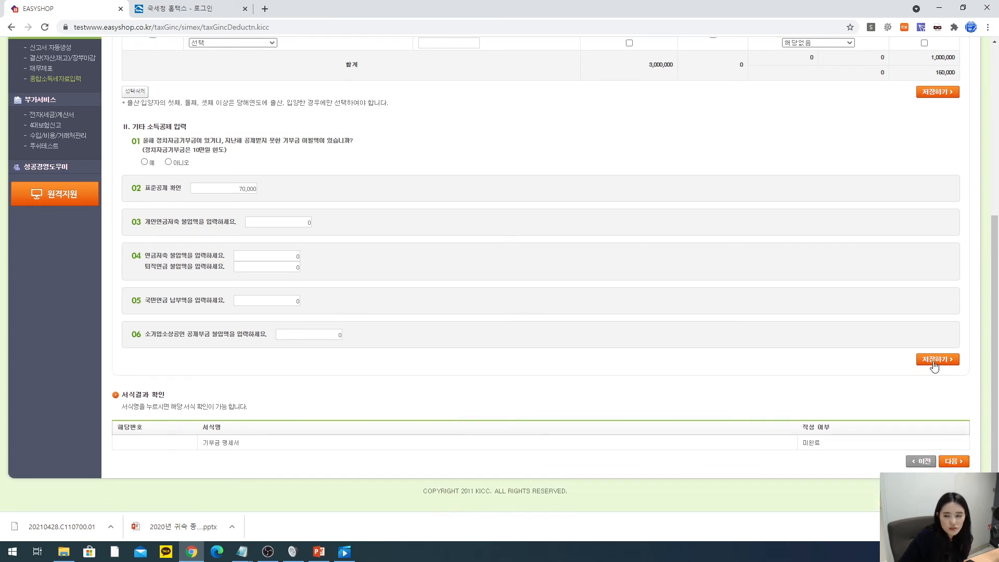
click(935, 359)
click(587, 83)
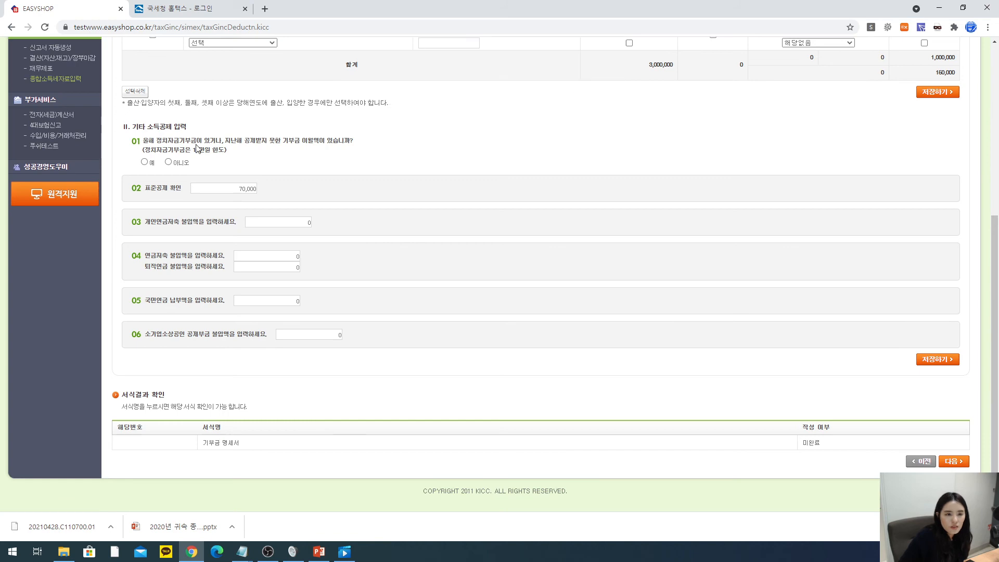
click(168, 162)
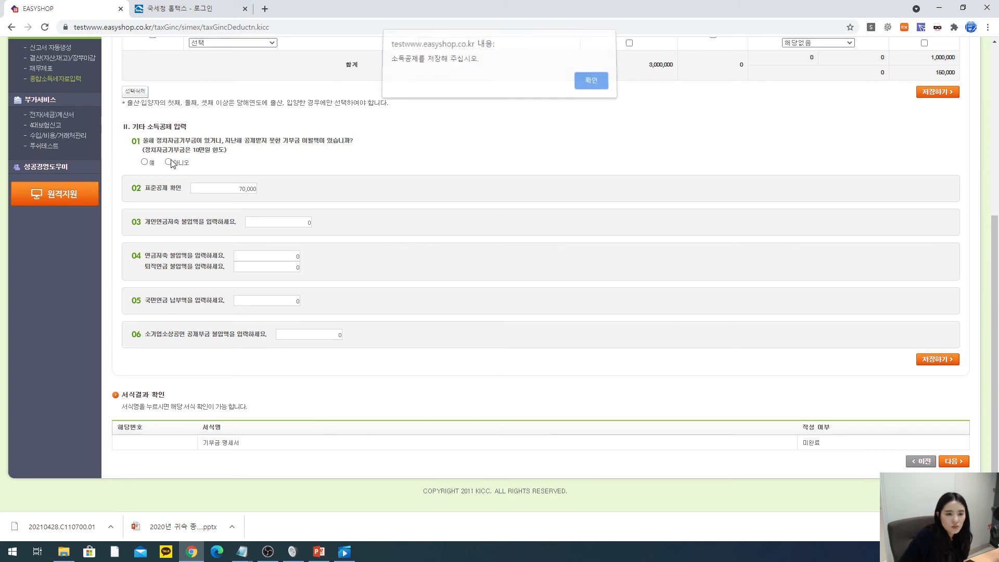
click(592, 83)
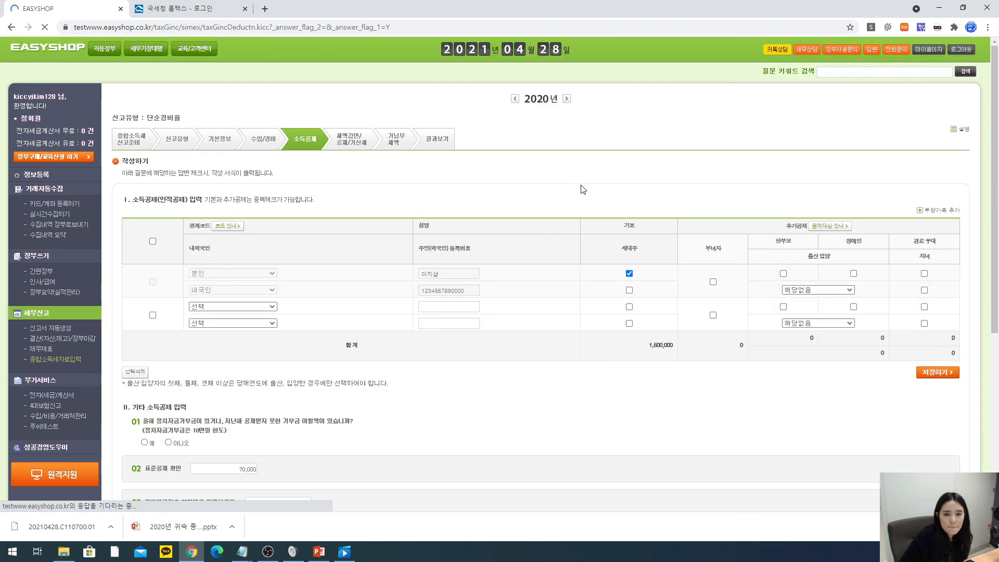
click(590, 85)
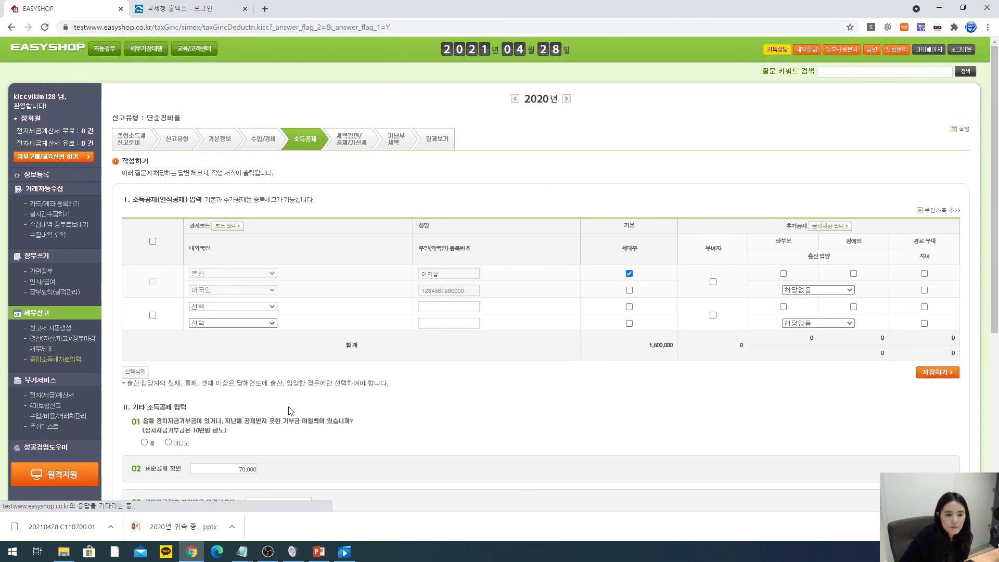
Answer 아니오 to the 정치자금기부금 question and save the 기타 소득공제 section.
scroll(151, 358, down, 2)
click(168, 341)
click(553, 104)
scroll(479, 375, down, 3)
click(946, 360)
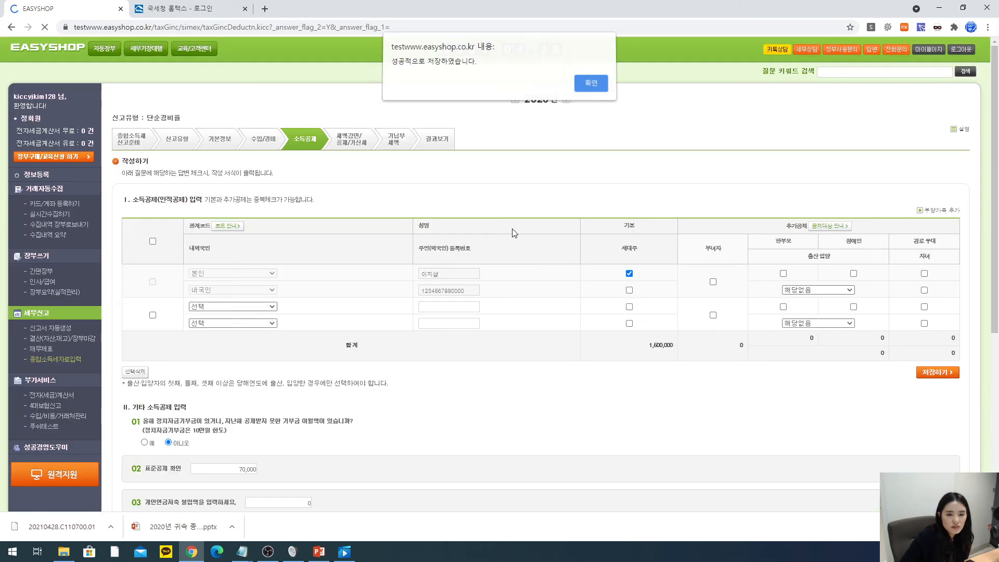
click(589, 86)
Continue to the 세액감면/공제/가산세 stage and save the 세액감면 및 공제 신청 table.
click(955, 461)
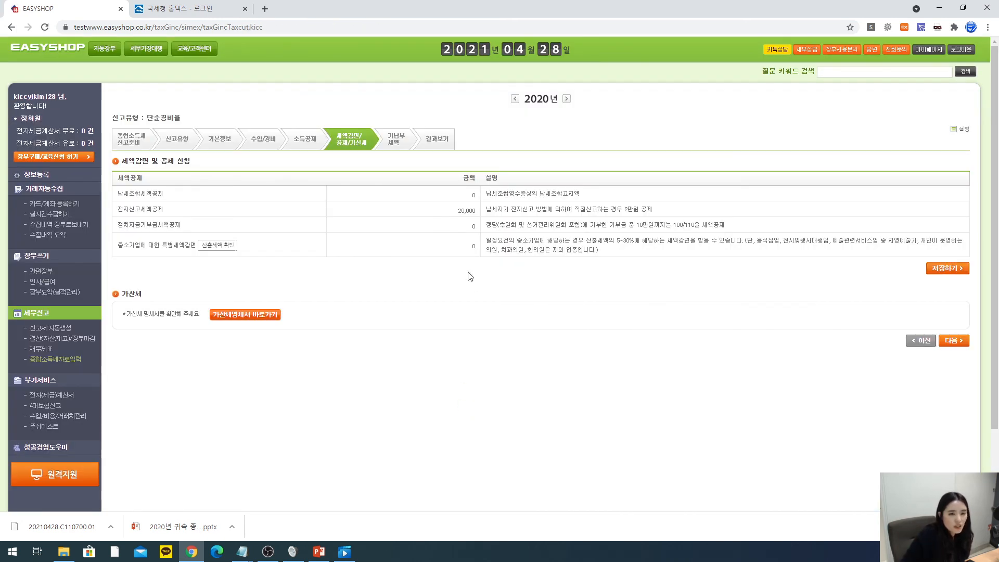
drag(123, 249, 200, 249)
click(201, 275)
drag(427, 249, 480, 259)
click(478, 262)
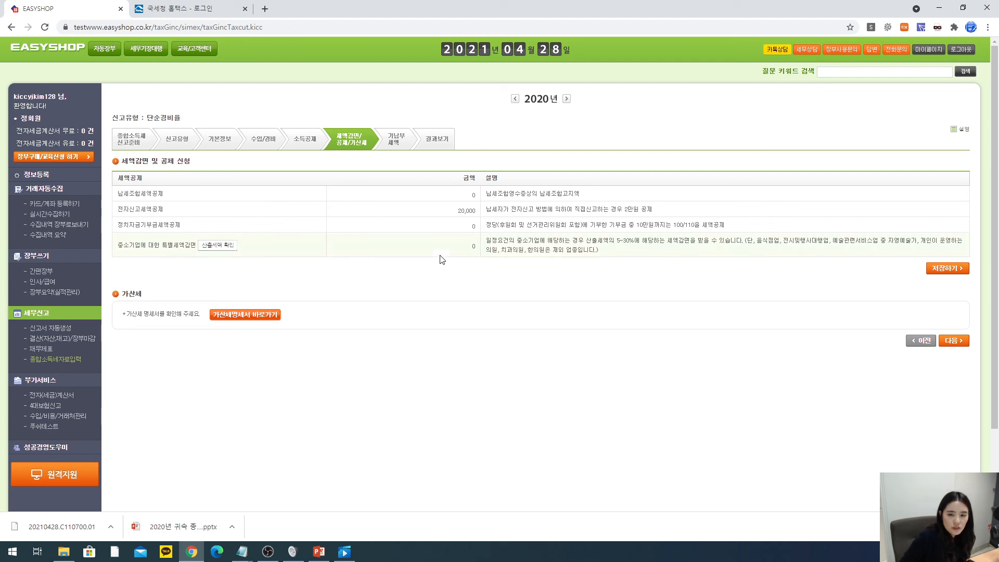
drag(472, 259, 520, 255)
click(531, 289)
click(961, 273)
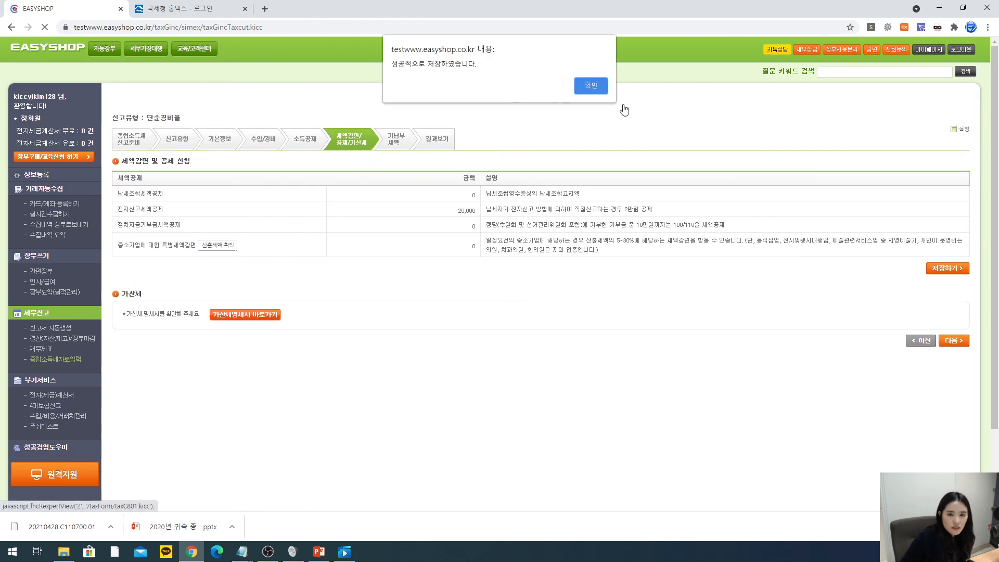
click(589, 83)
Review and save the 가산세명세서 without entering any amounts, and continue to the 기납부세액 stage.
click(273, 316)
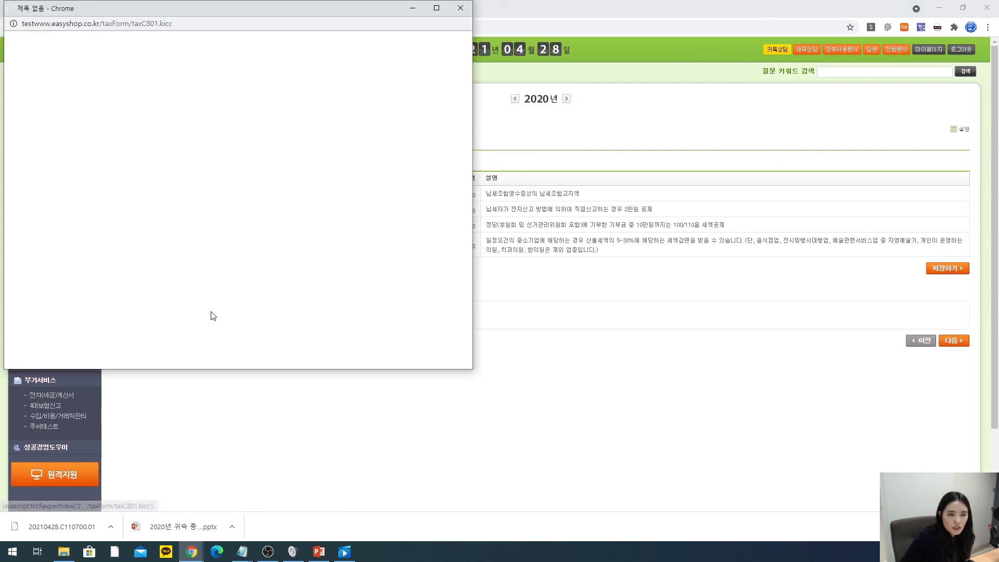
scroll(401, 230, down, 5)
scroll(401, 229, up, 5)
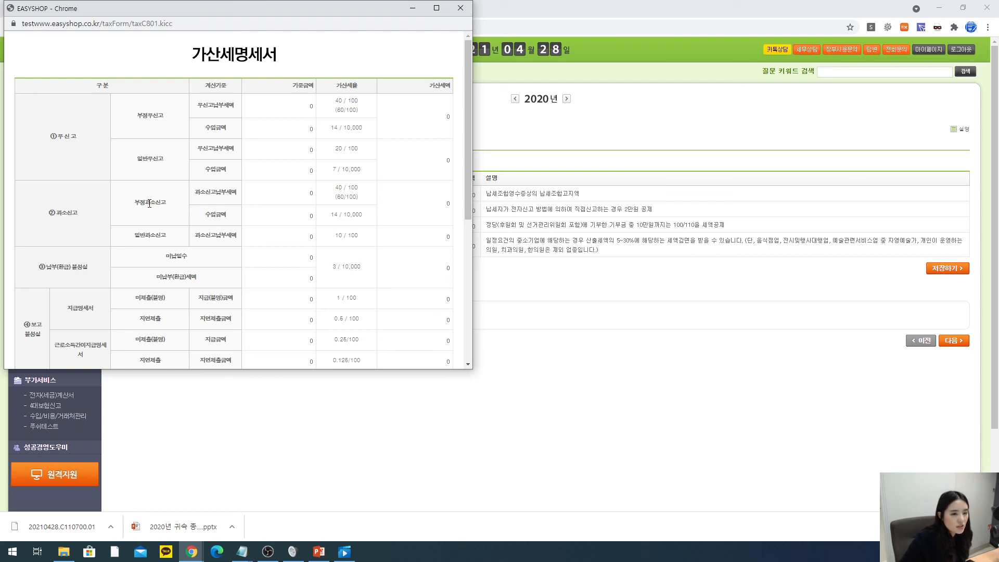
scroll(330, 150, down, 5)
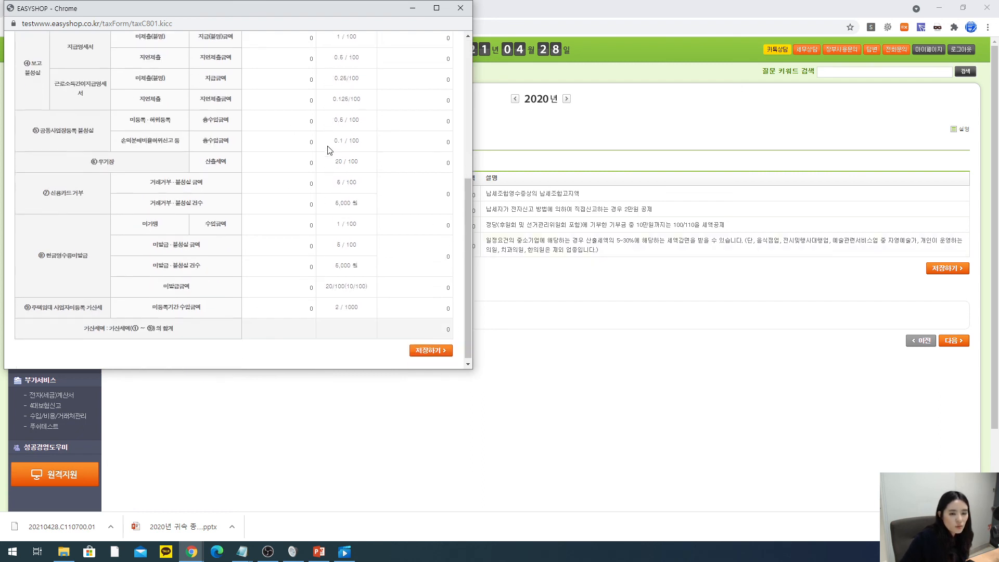
click(429, 346)
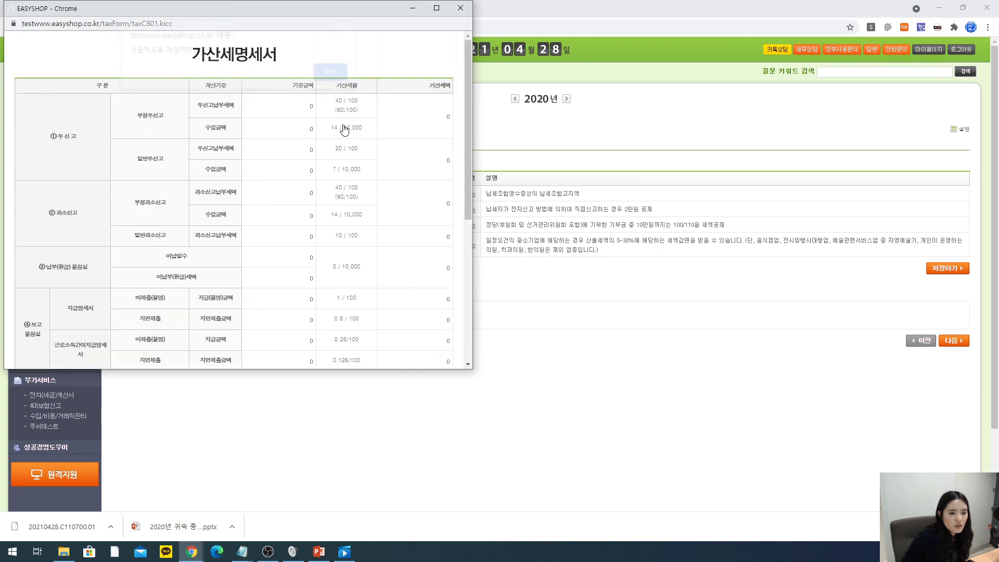
click(341, 80)
click(954, 340)
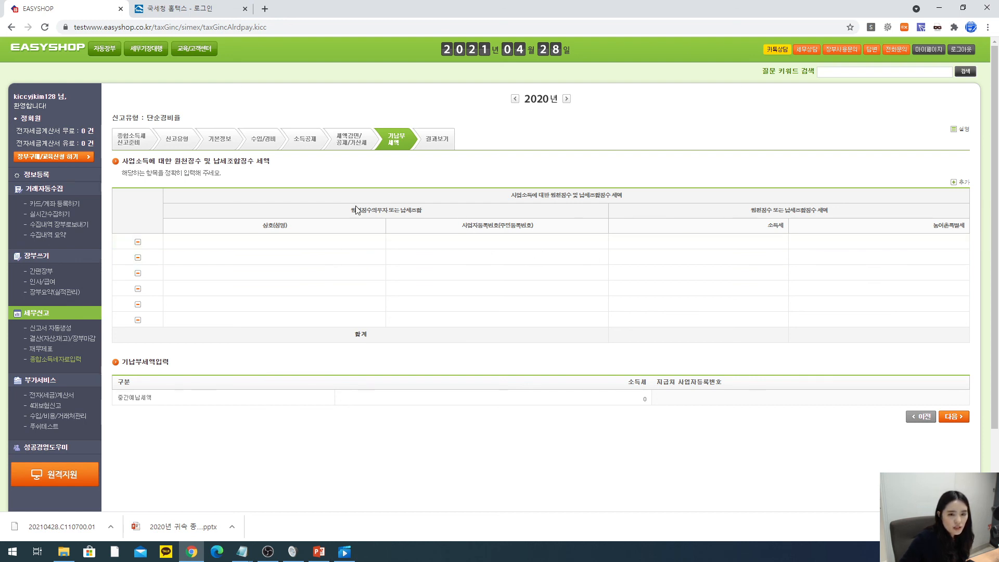
Review the 원천징수 및 납세조합징수 세액 table and 중간예납세액 field without entering amounts, and continue to the 결과보기 stage.
drag(343, 210, 379, 208)
click(415, 218)
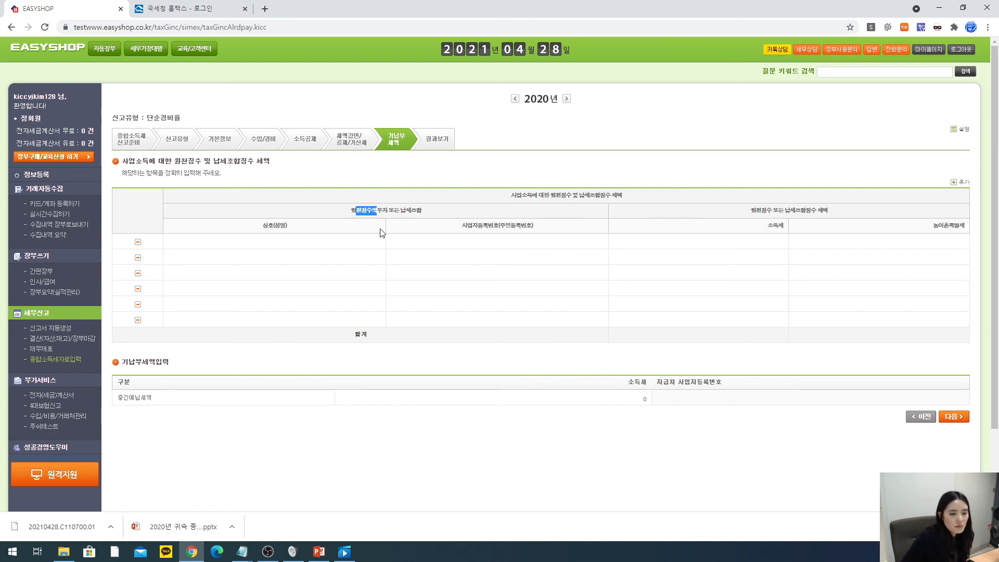
click(760, 241)
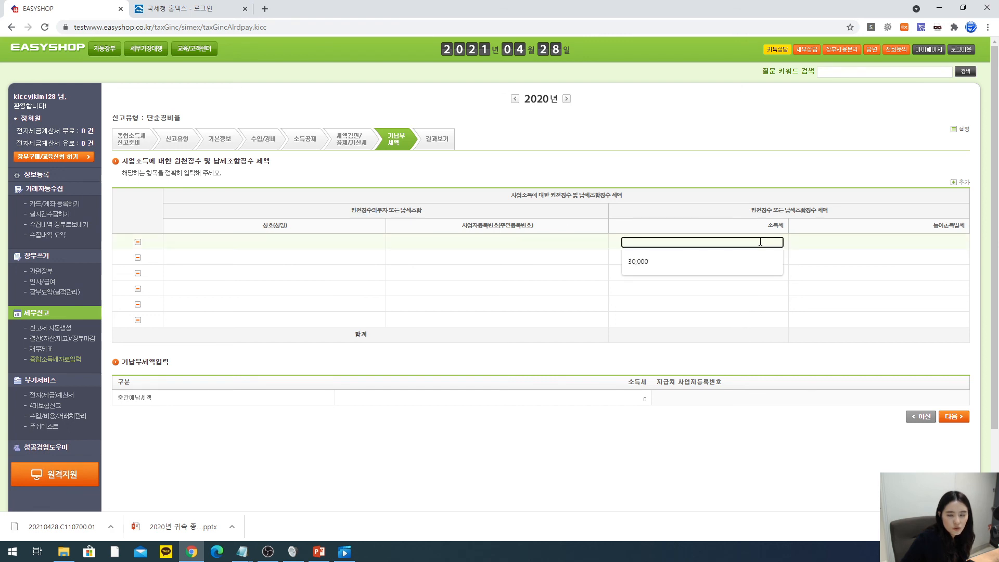
click(906, 243)
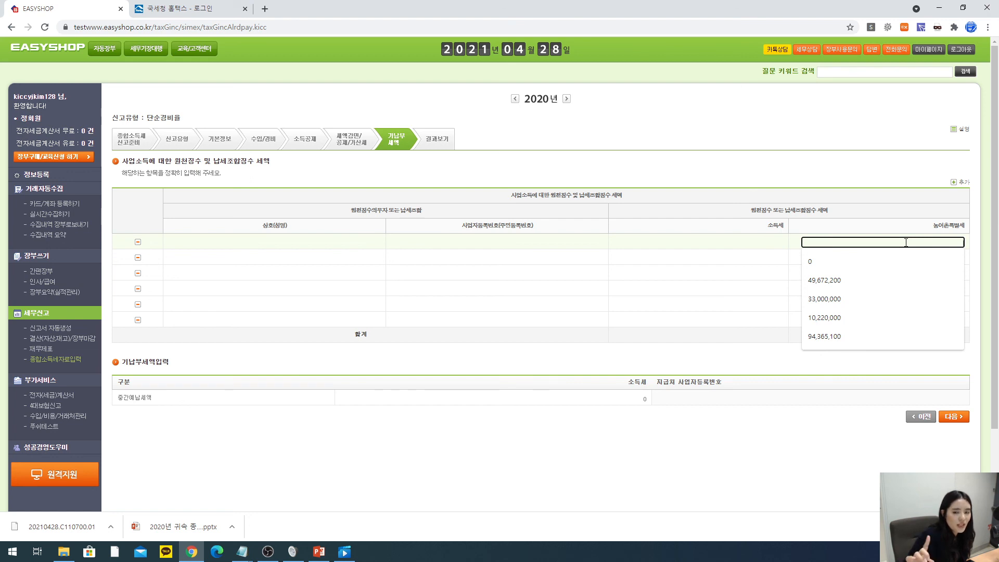
click(717, 363)
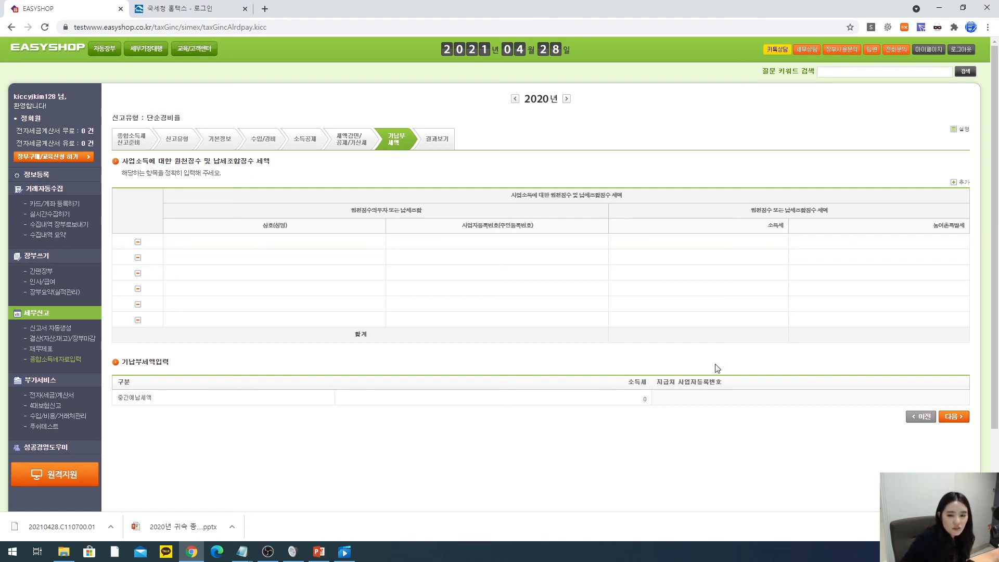
drag(184, 395, 103, 394)
click(149, 412)
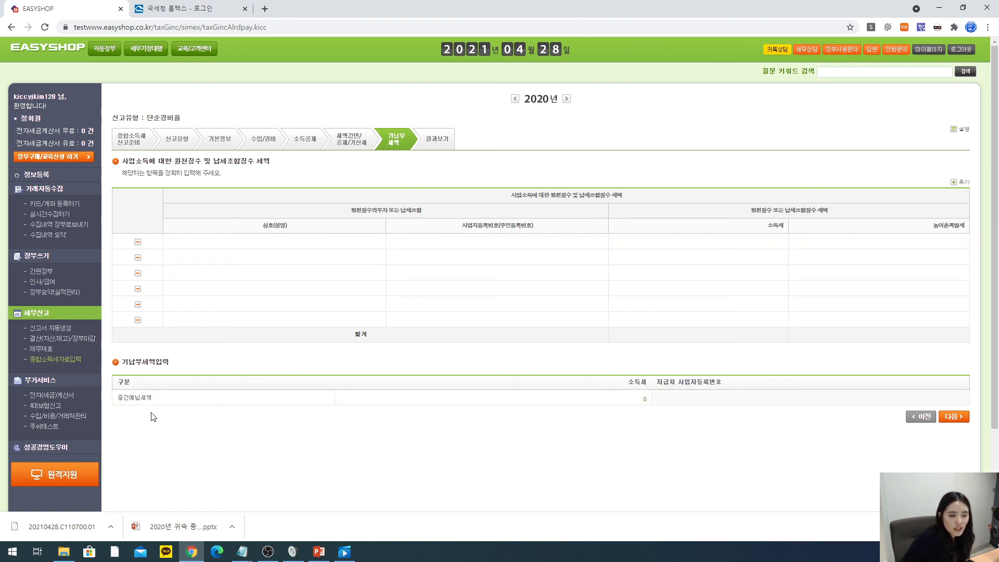
click(623, 398)
click(688, 467)
click(964, 421)
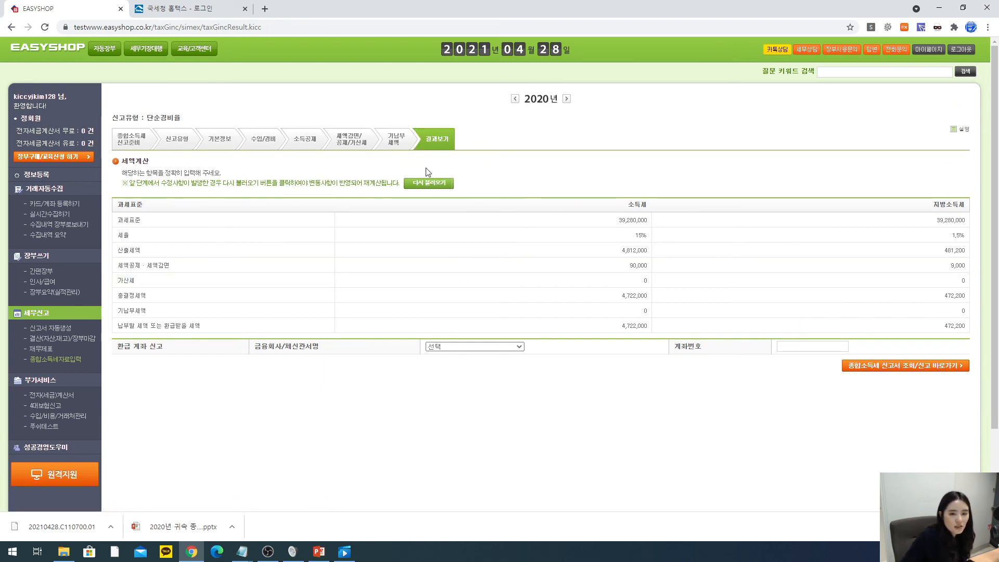
Reload the 세액계산 results and proceed to the 종합소득세 신고서 조회/신고 page.
click(435, 189)
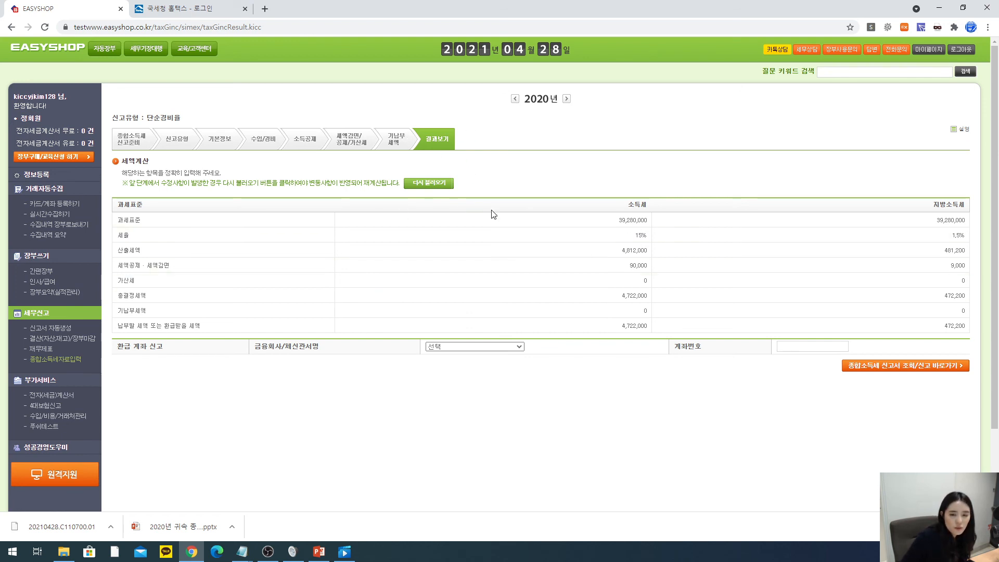
click(926, 367)
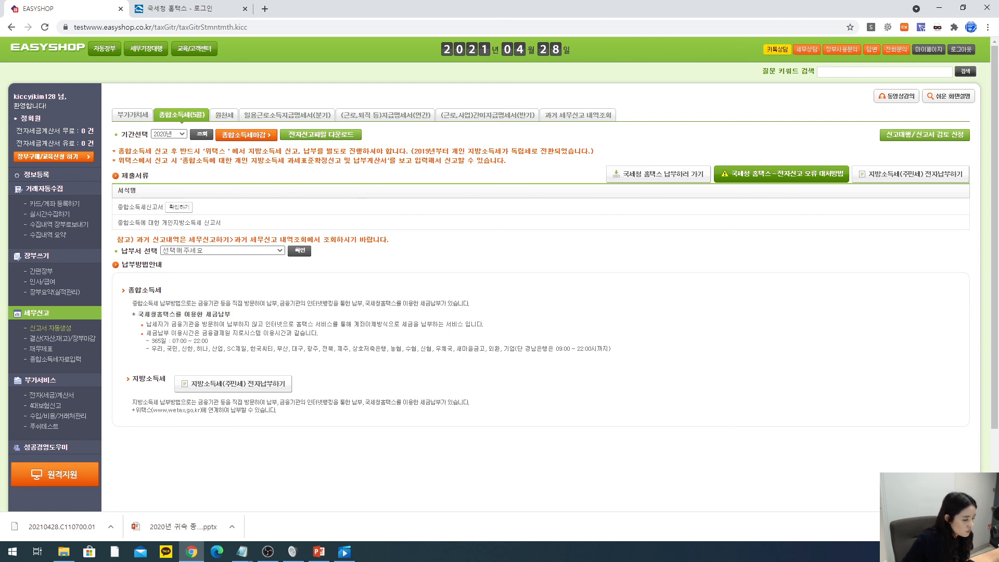
key(alt+Tab)
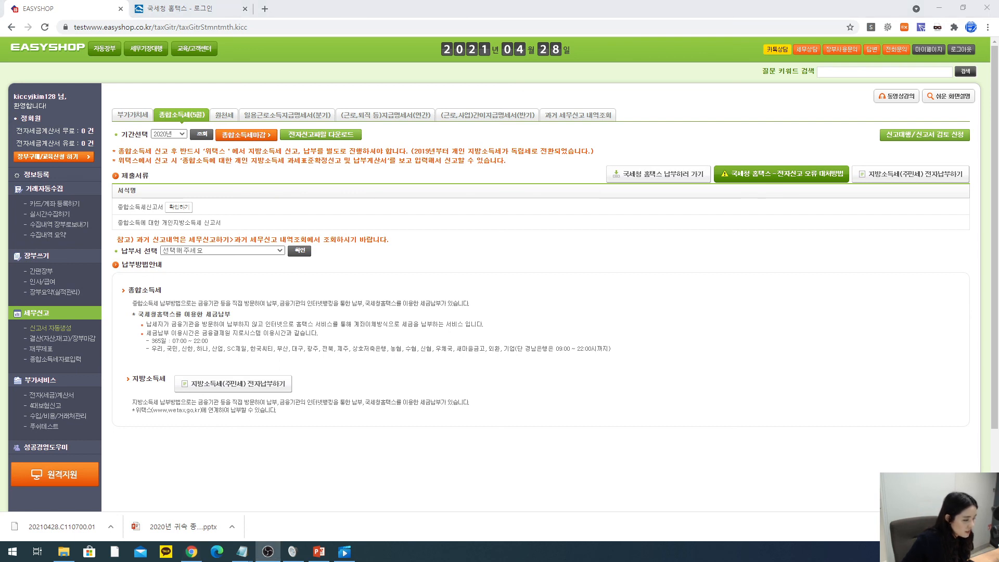